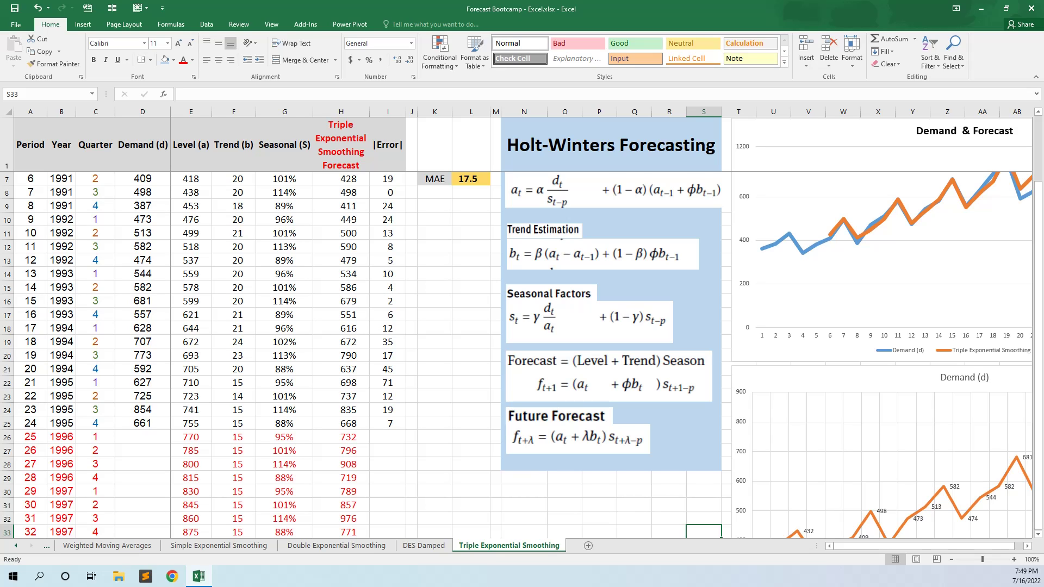
Step: Switch to the Double Exponential Smoothing sheet to view its level, trend and forecast formulas
click(372, 548)
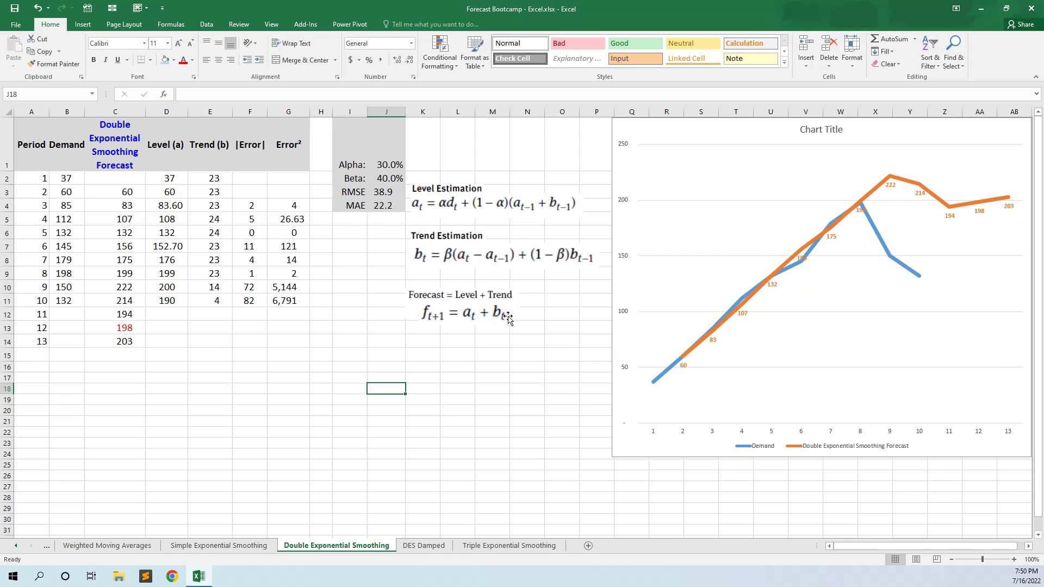
Step: Return to the Triple Exponential Smoothing sheet with its Holt-Winters table and charts
click(500, 546)
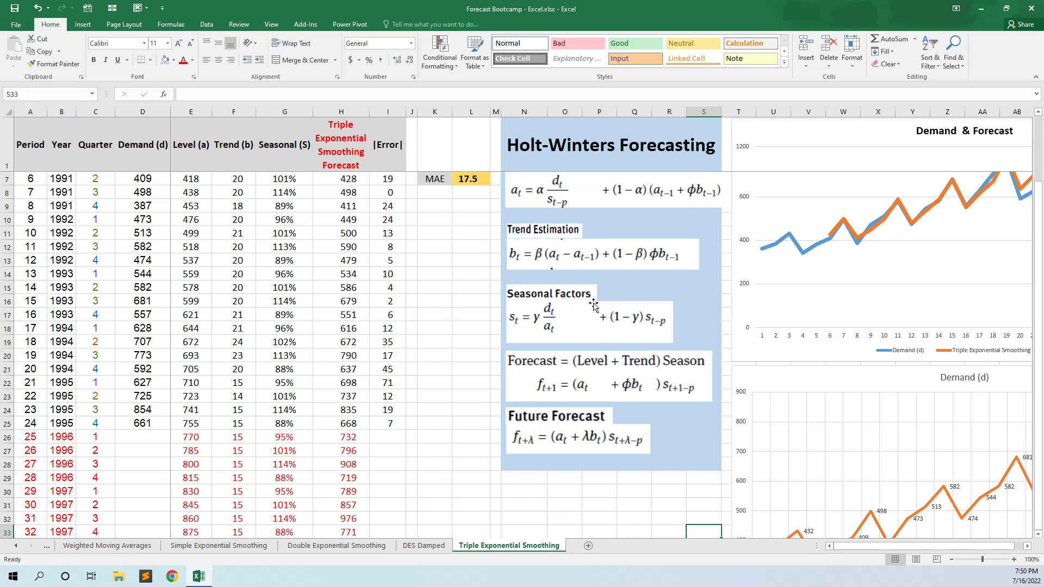
Step: Scroll to the sheet top showing the 1990 rows and Alpha 20%, Beta 30%, Gamma 15%
click(465, 350)
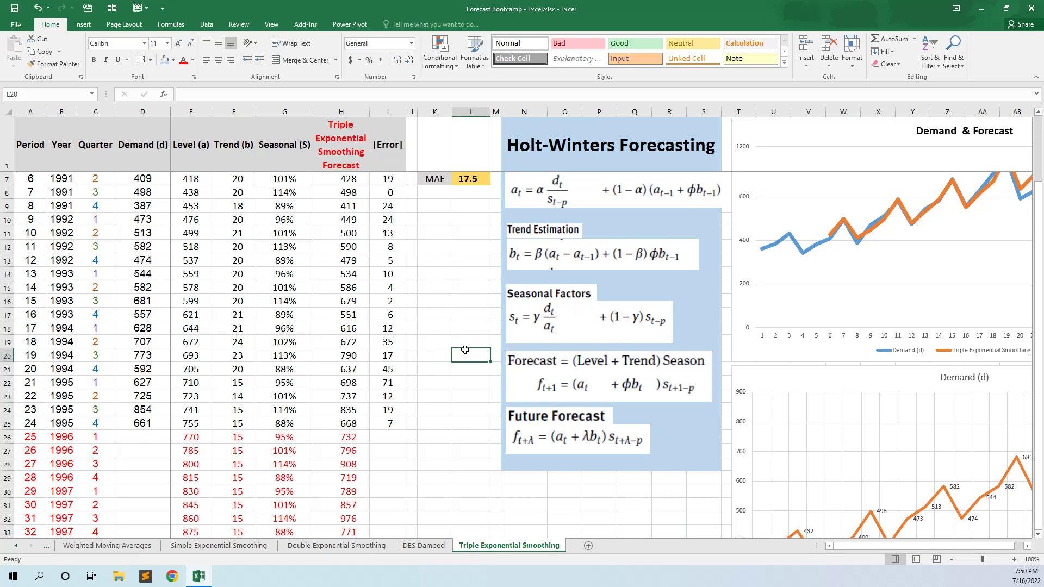
scroll(489, 350, up, 2)
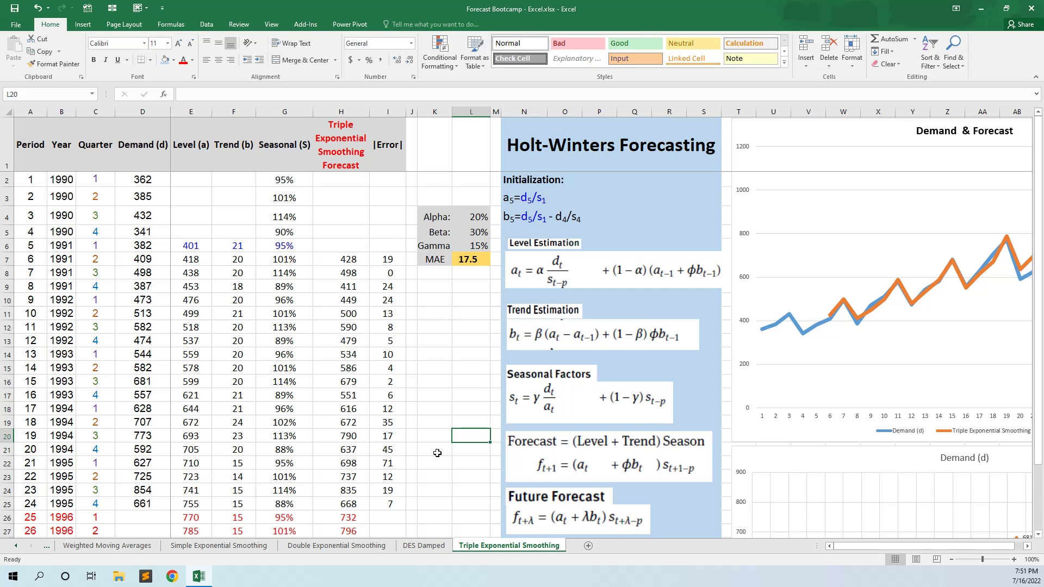
scroll(437, 453, down, 3)
drag(839, 546, 847, 546)
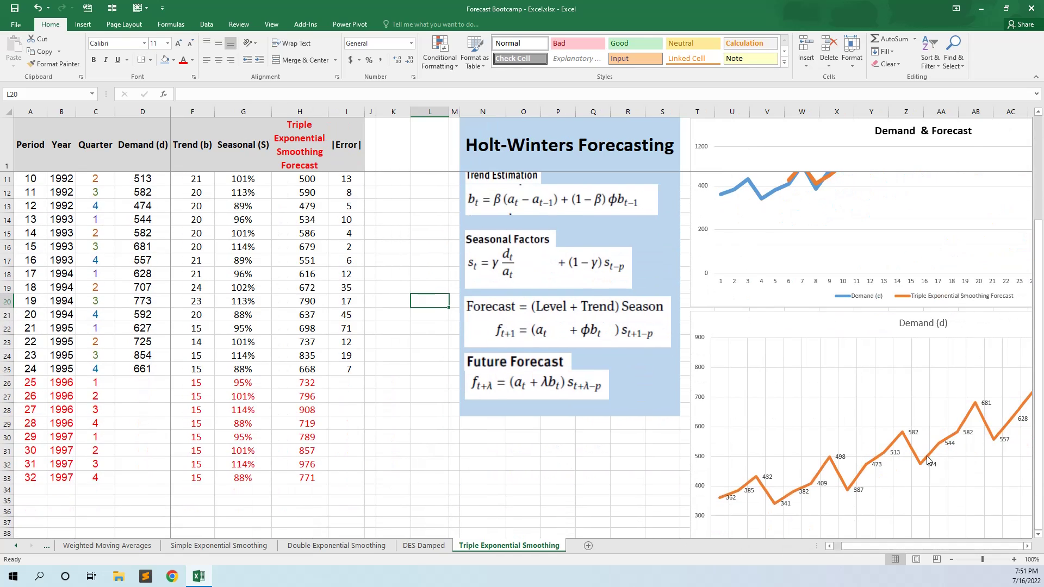
scroll(924, 489, down, 3)
scroll(816, 381, right, 5)
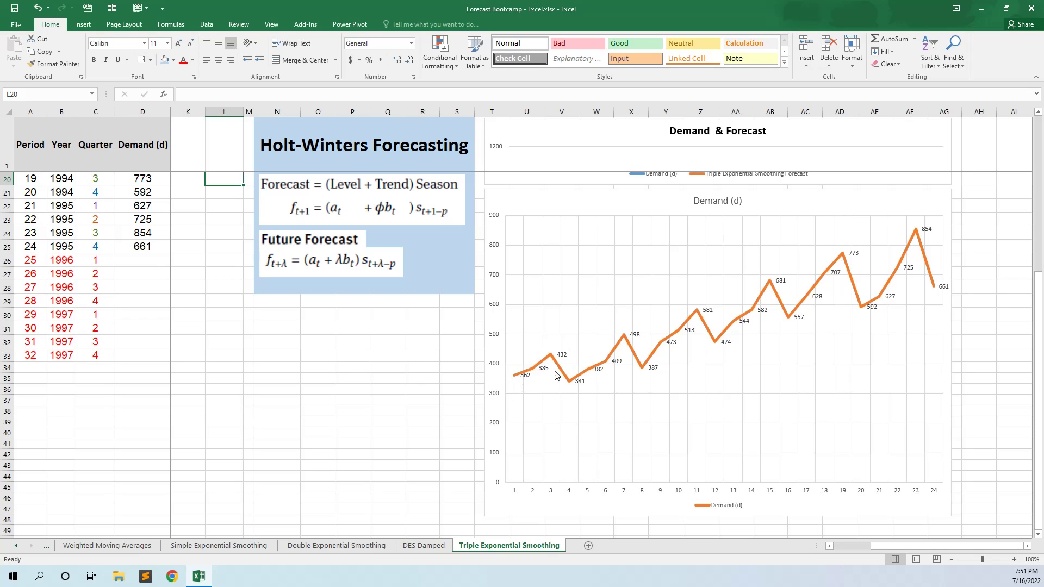
drag(946, 545, 801, 536)
click(462, 428)
scroll(463, 429, up, 6)
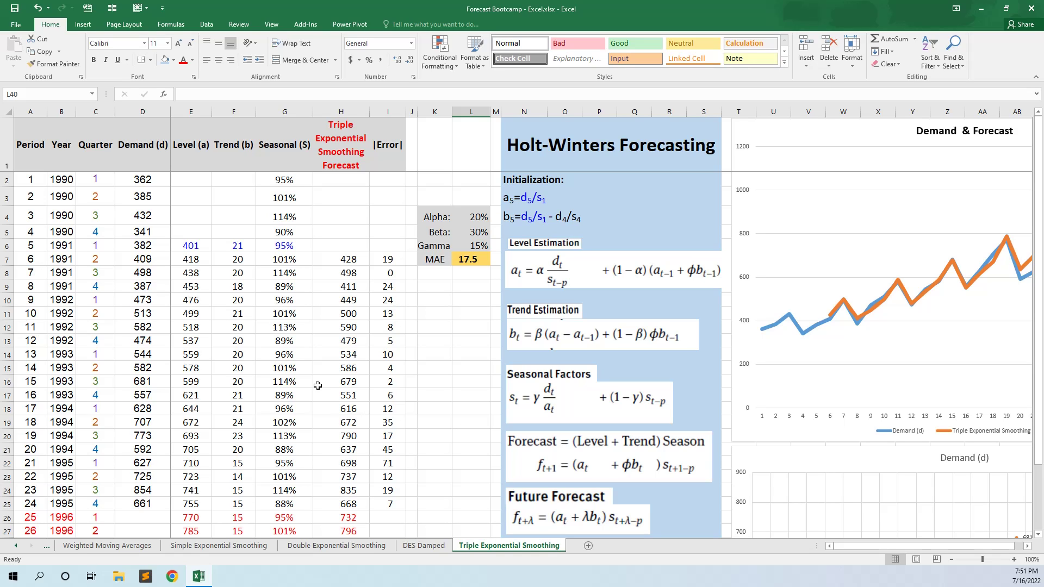
Step: Inspect G14's seasonal update, then open G2's formula =D2/AVERAGE($D$2:$D$5) for editing
click(295, 353)
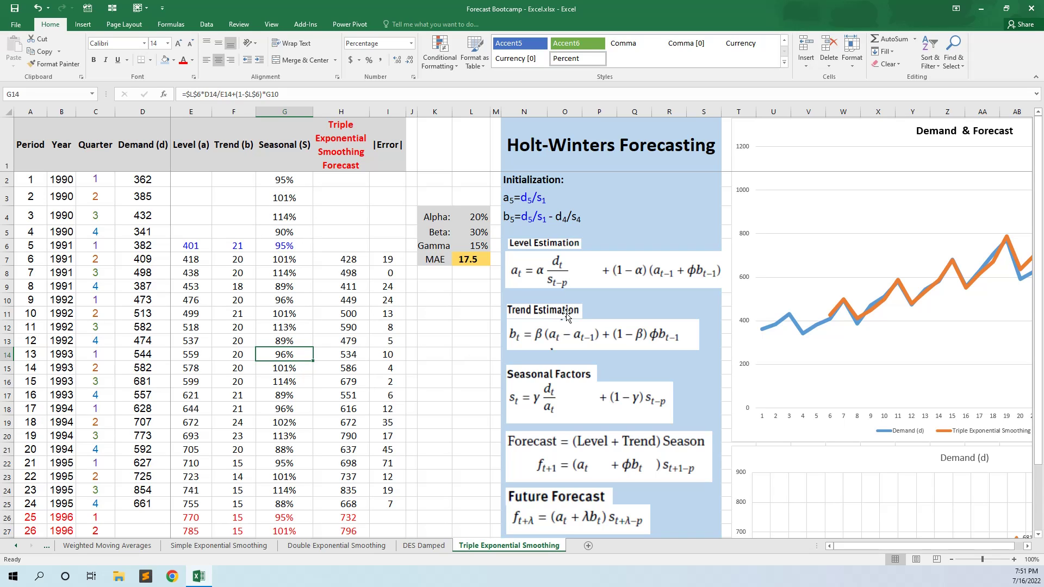
click(296, 179)
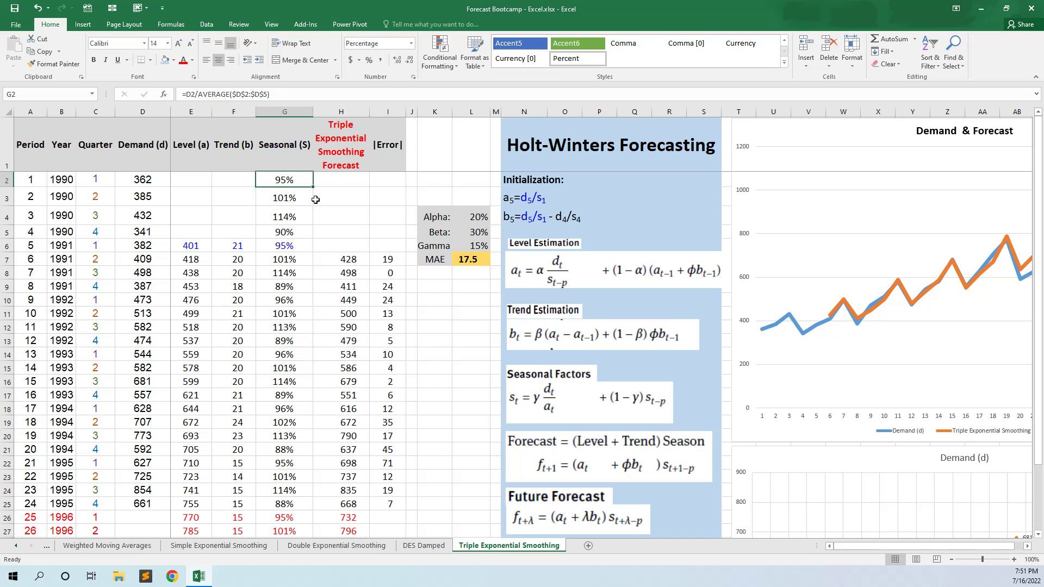
click(269, 93)
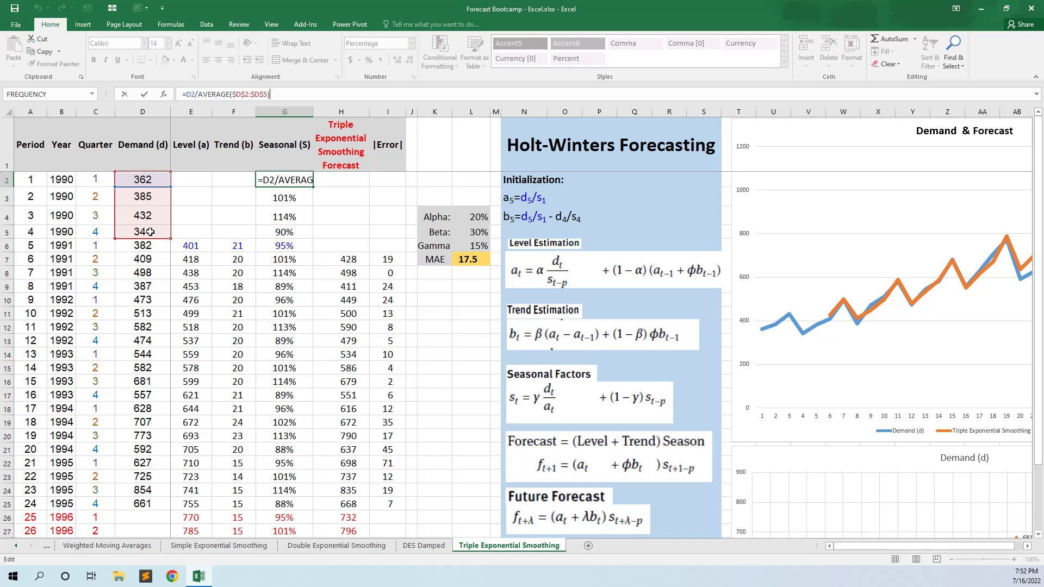
Step: Commit G2 at 95% and check that seasonal factors G2:G5 sum to 400%
key(Return)
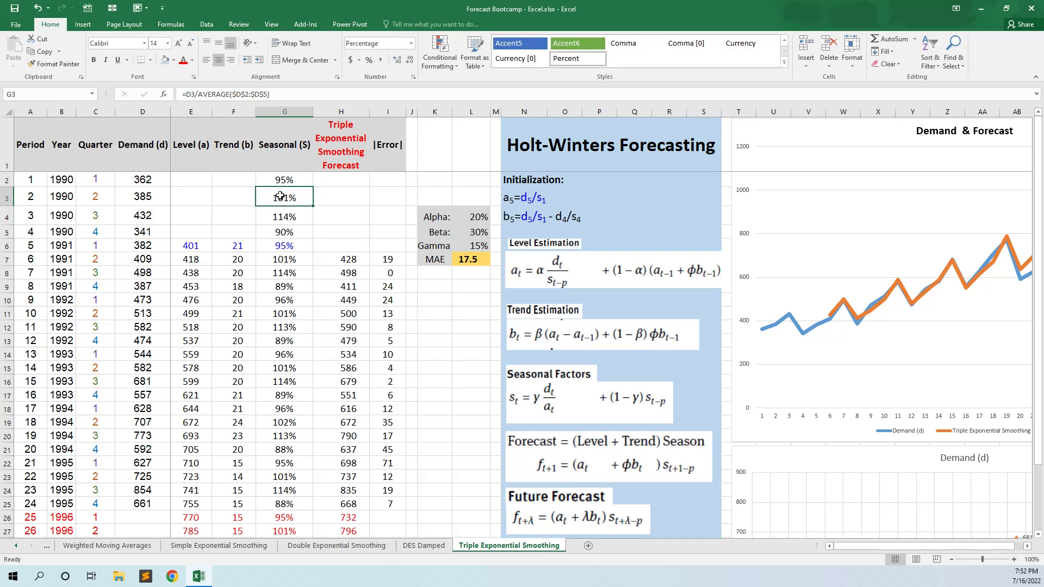
click(294, 178)
drag(293, 178, 291, 234)
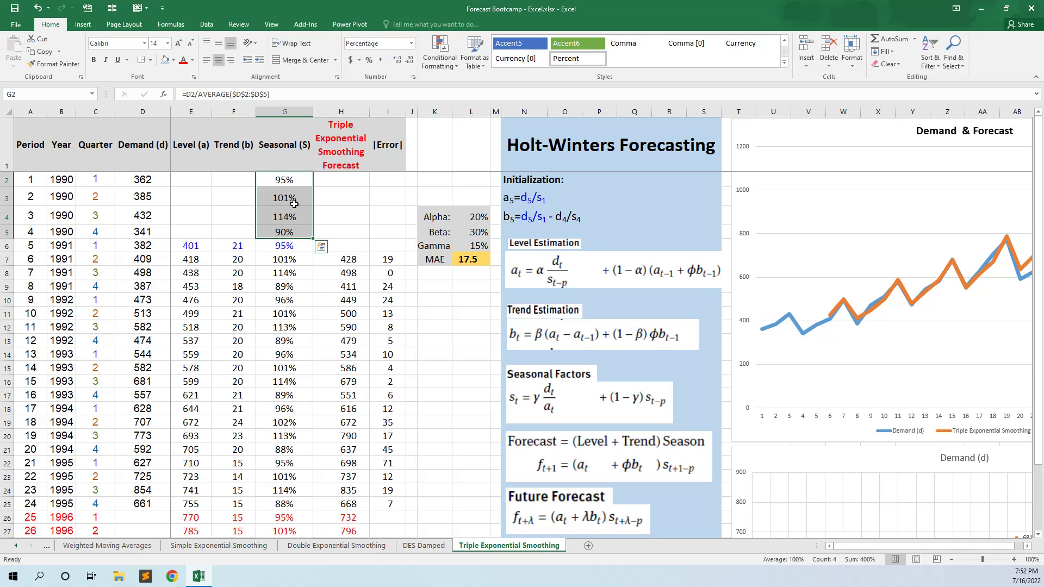
drag(281, 181, 297, 230)
Step: Open E6's initial level formula =D6/G2 for editing
scroll(578, 397, down, 3)
scroll(575, 403, up, 3)
click(191, 246)
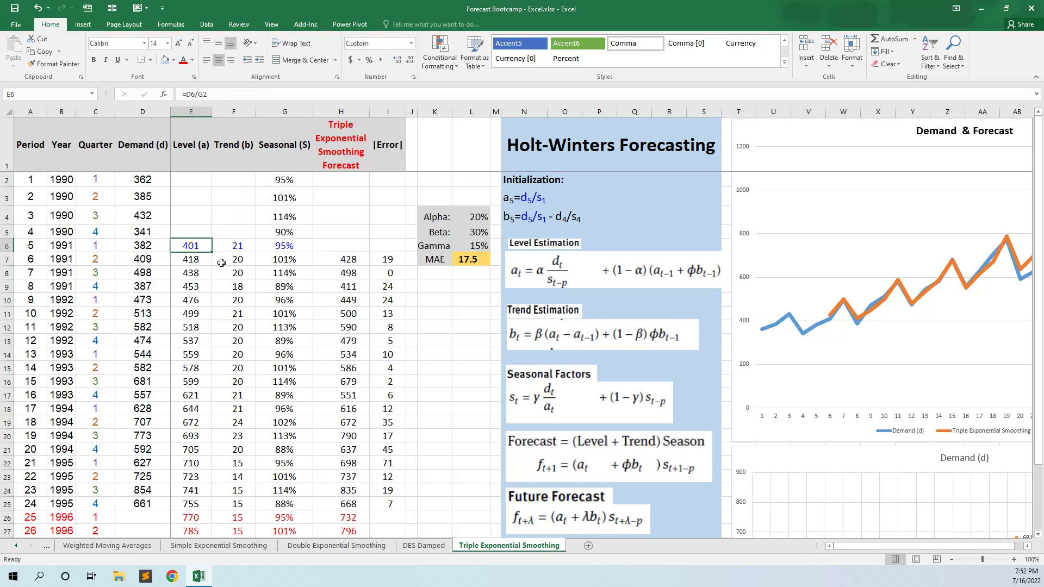
click(233, 96)
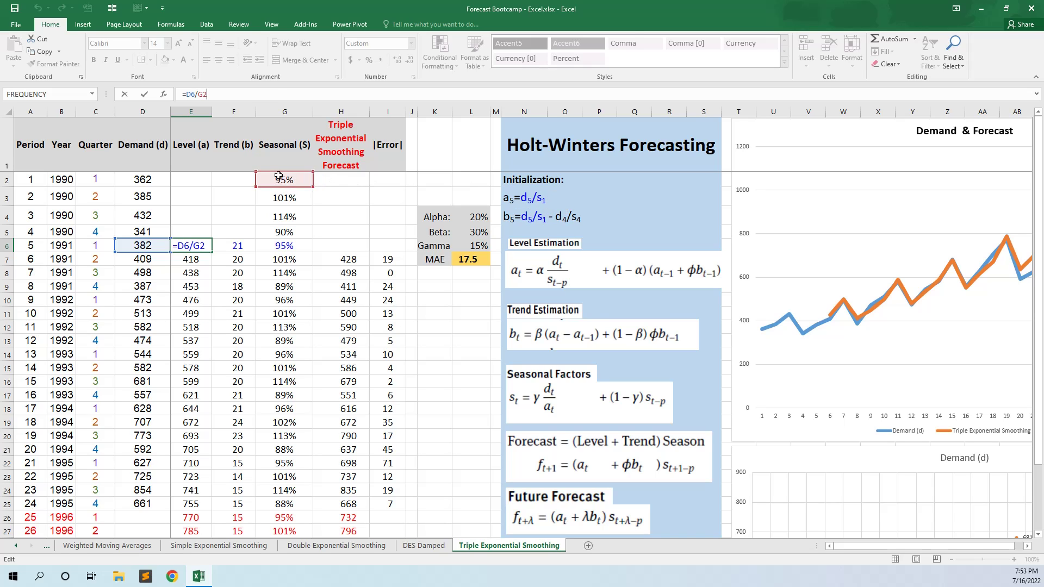
Step: Confirm the E6 level of 401 and the F6 trend formula =E6-D5/G5 giving 21
key(Return)
click(234, 245)
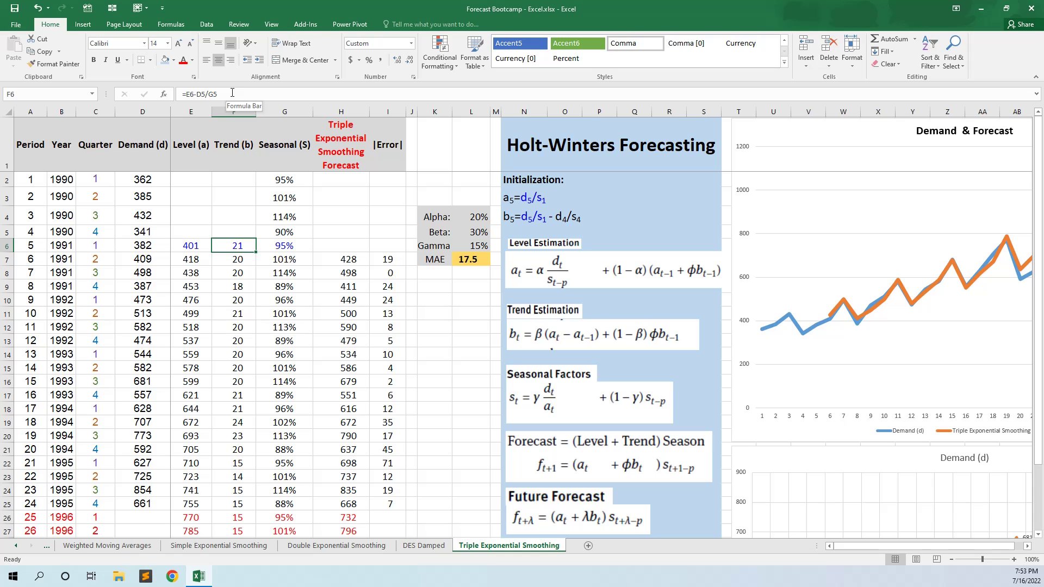
click(232, 92)
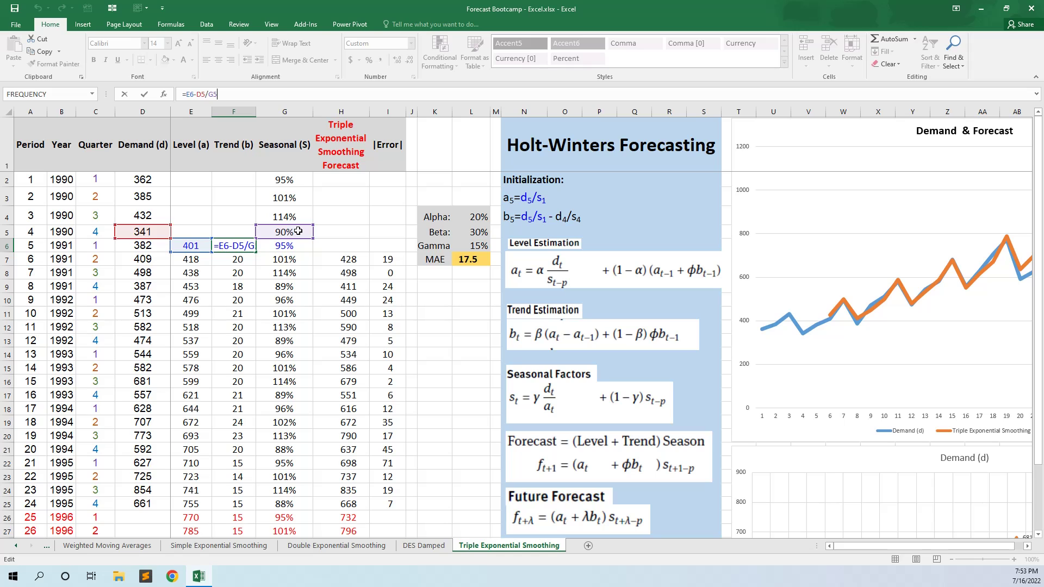
key(Return)
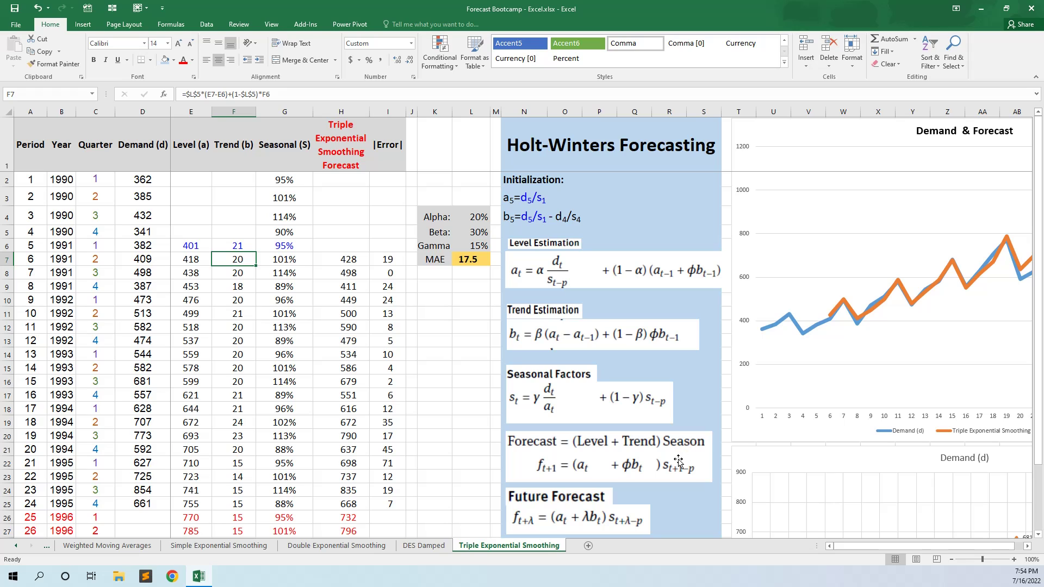
Step: Review initialization inputs D6 (382), D5 (341) and G5, re-entering E6; F6 shows 20.99
drag(189, 243, 227, 240)
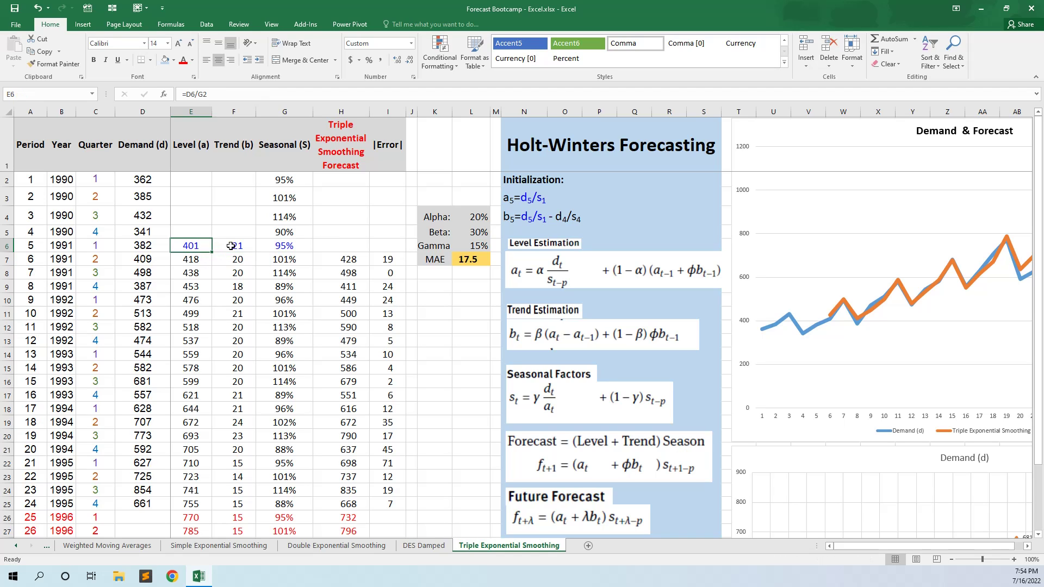
click(229, 244)
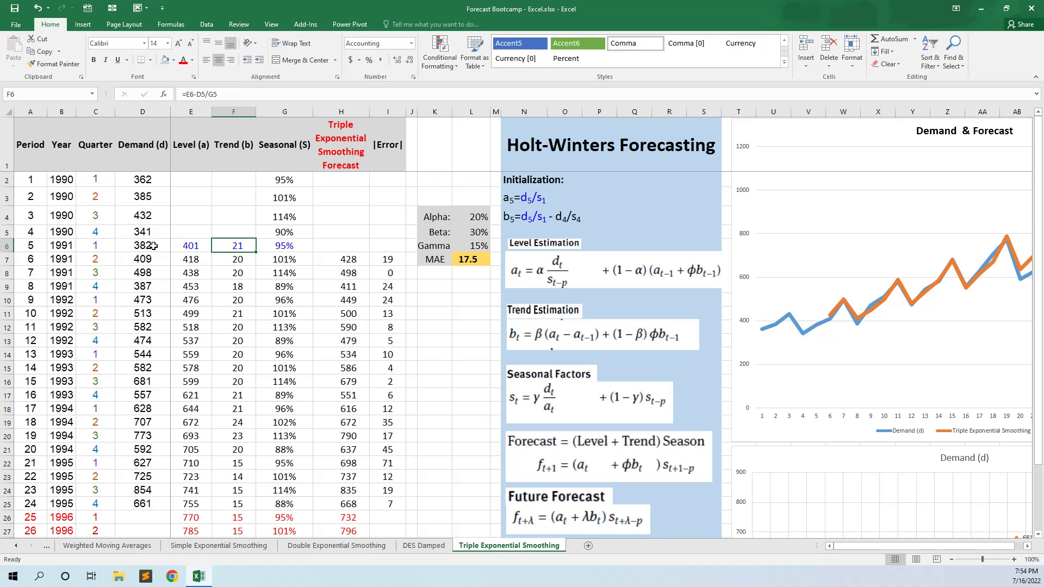
click(154, 246)
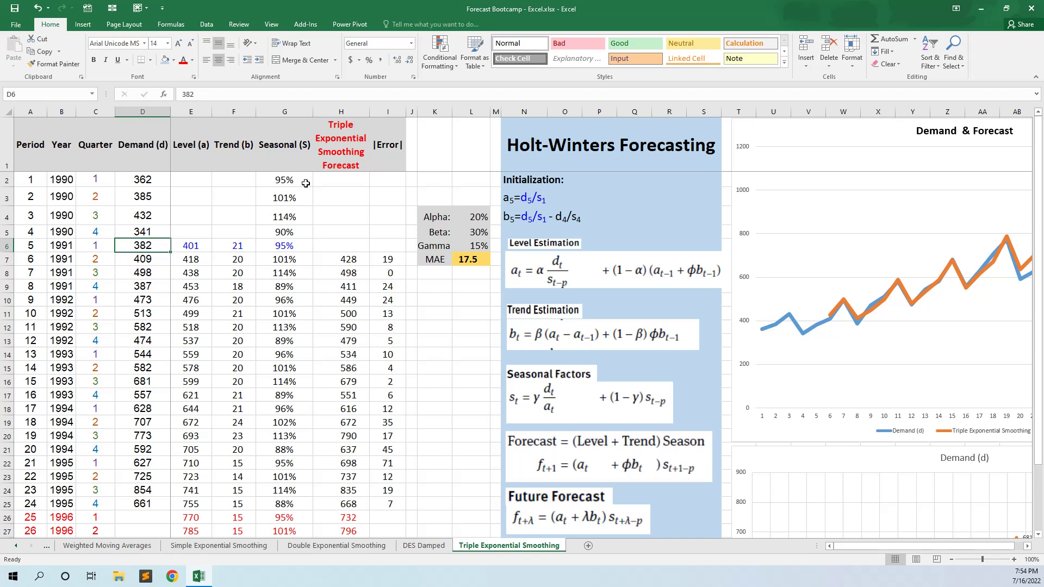
click(199, 245)
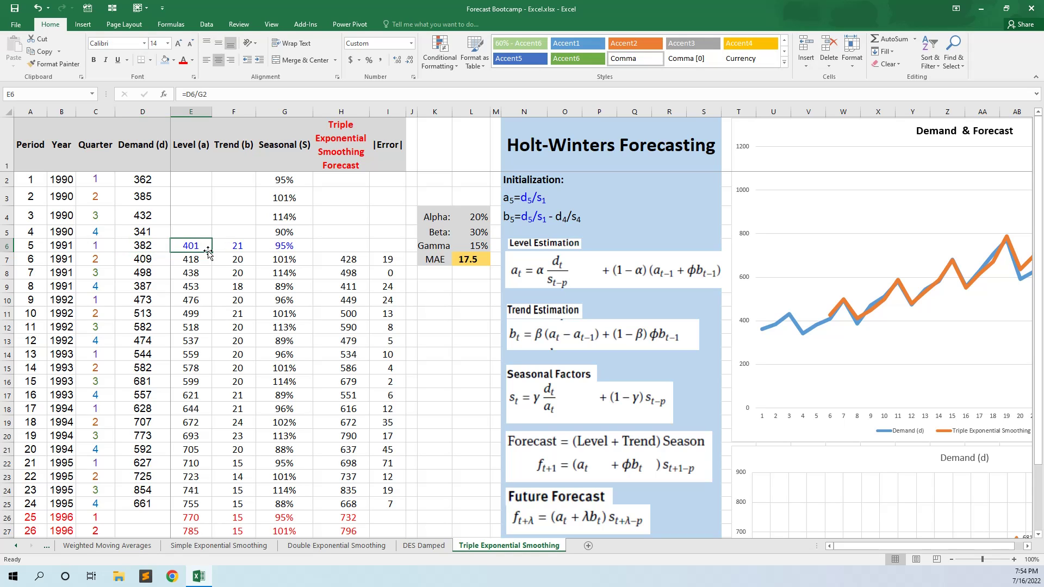
click(238, 93)
key(Return)
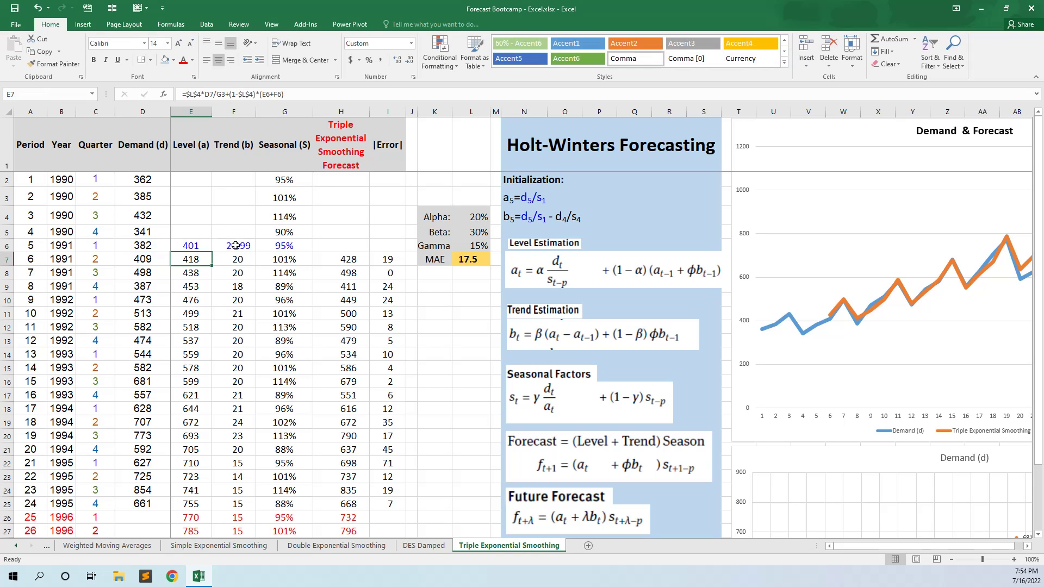
click(236, 245)
click(154, 232)
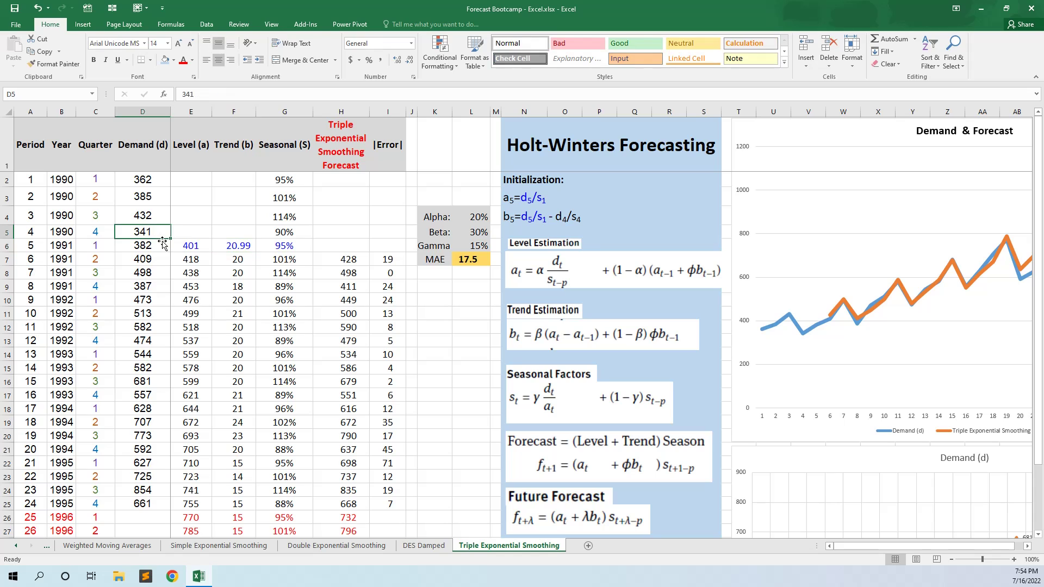
click(274, 235)
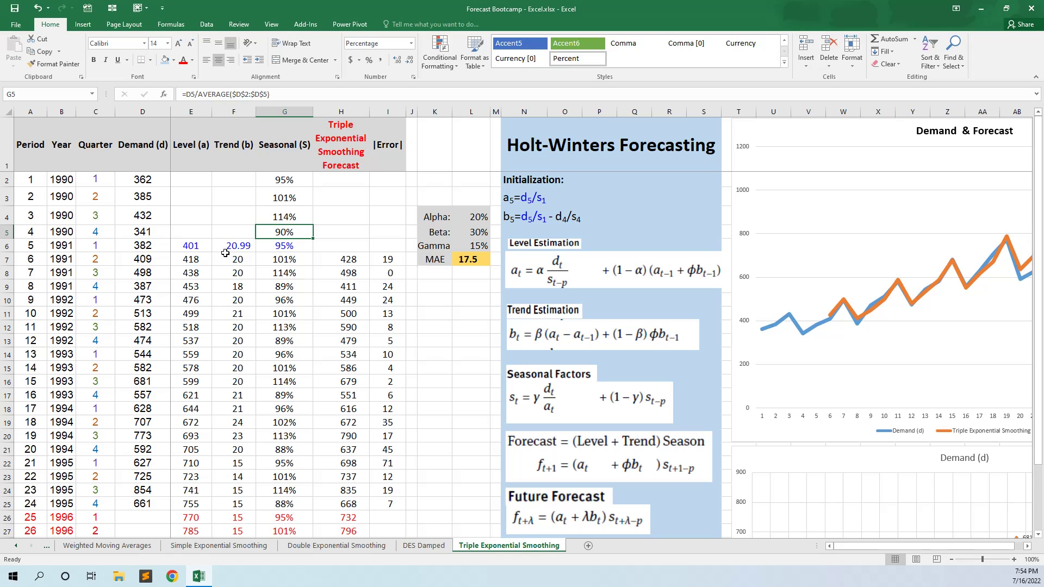
Step: Round F6's trend display to 21 and inspect G6's formula =$L$6*D6/E6+(1-$L$6)*G2
click(196, 247)
click(218, 245)
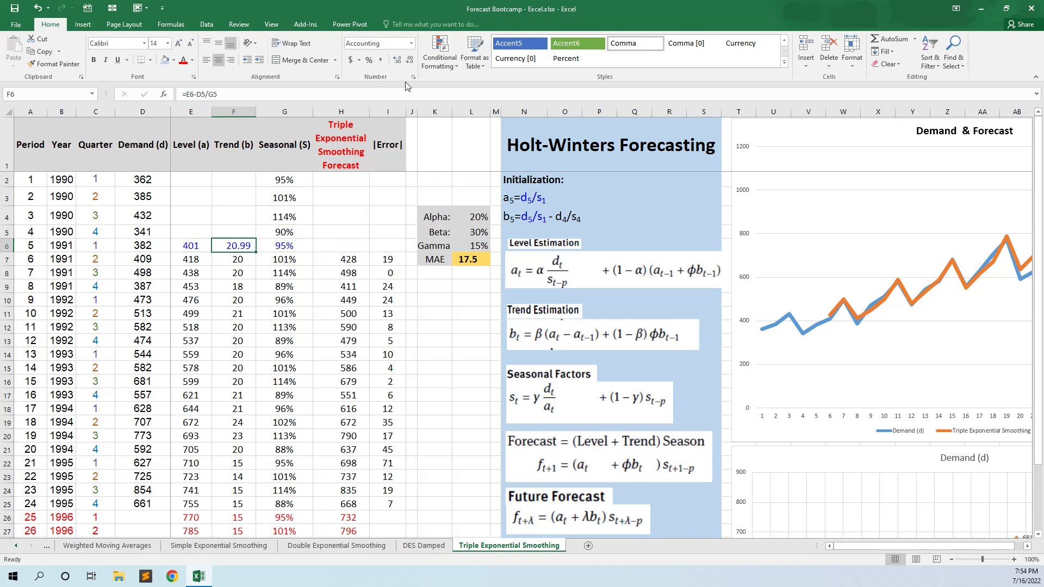
click(409, 59)
click(409, 60)
click(277, 245)
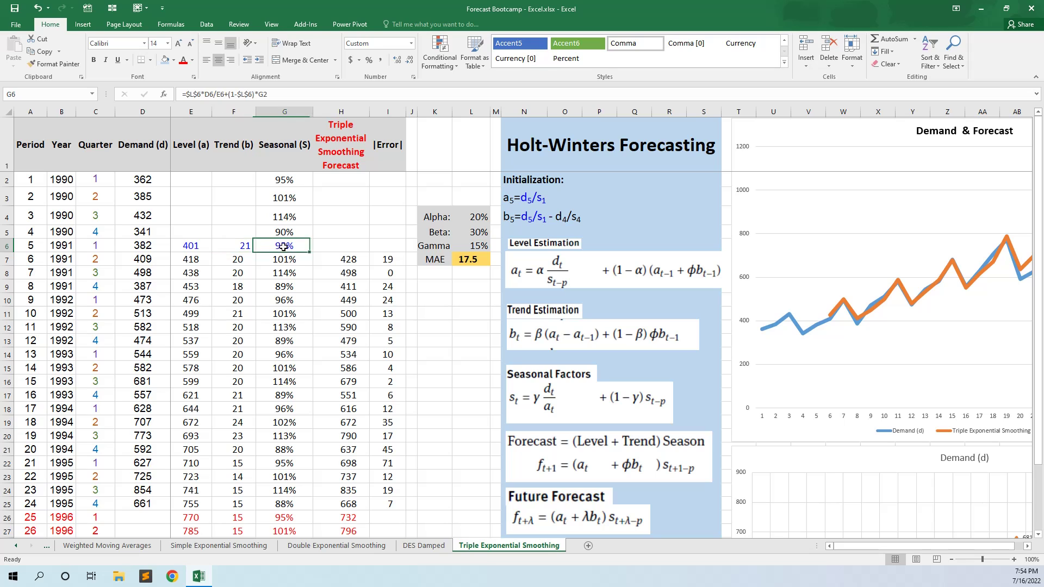
click(303, 97)
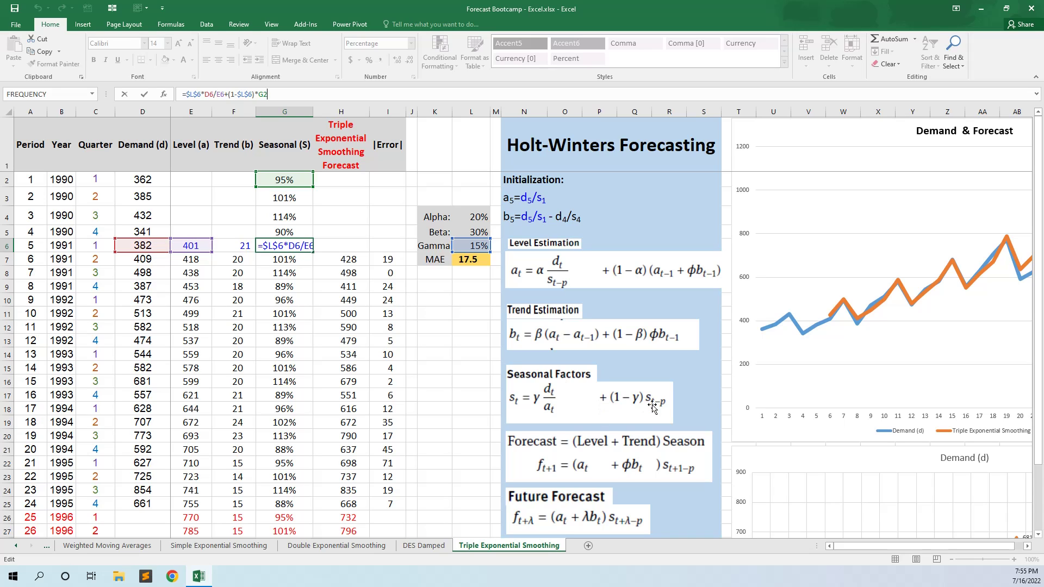
Step: Commit G6 as a whole-percent 95%, widen the Seasonal column, and select E7
click(291, 95)
key(ctrl+Return)
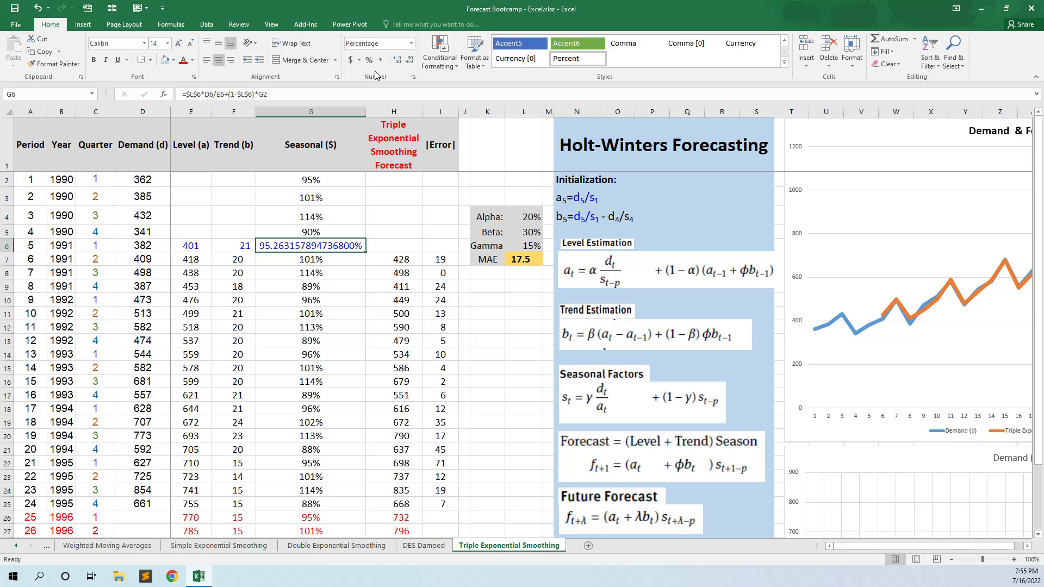
click(369, 61)
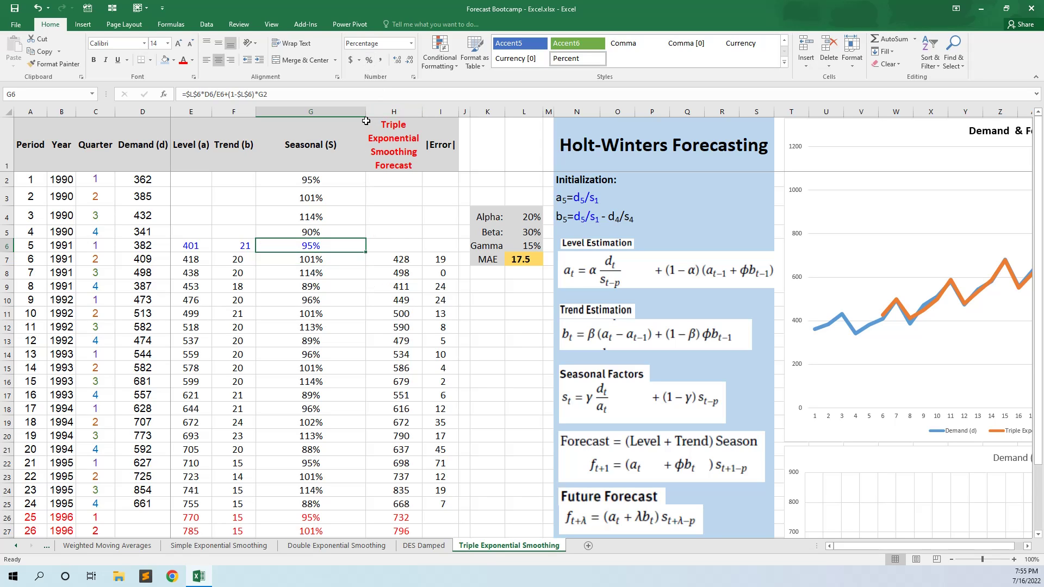
drag(365, 114, 354, 115)
drag(199, 246, 303, 246)
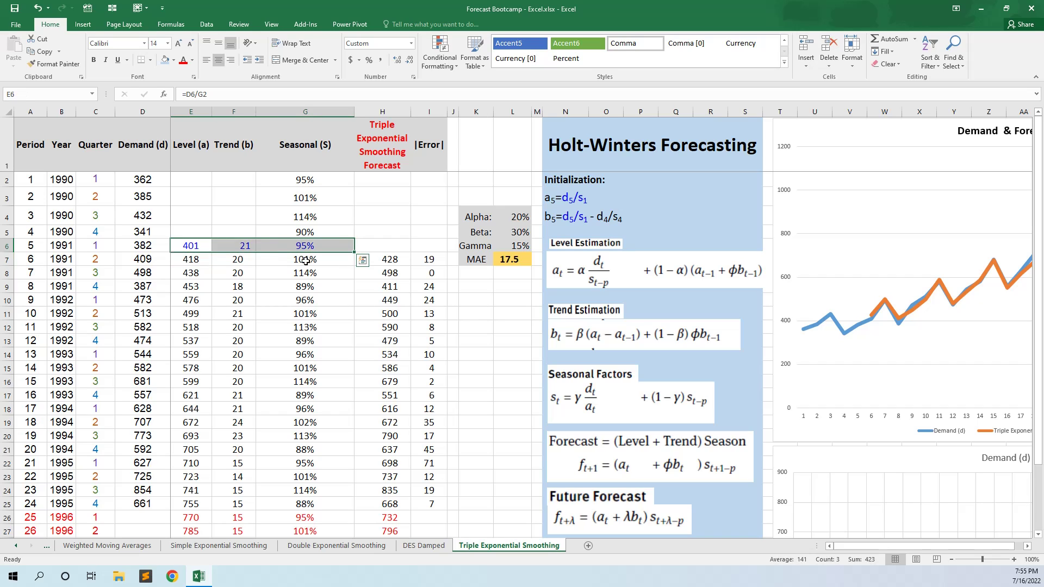
click(194, 259)
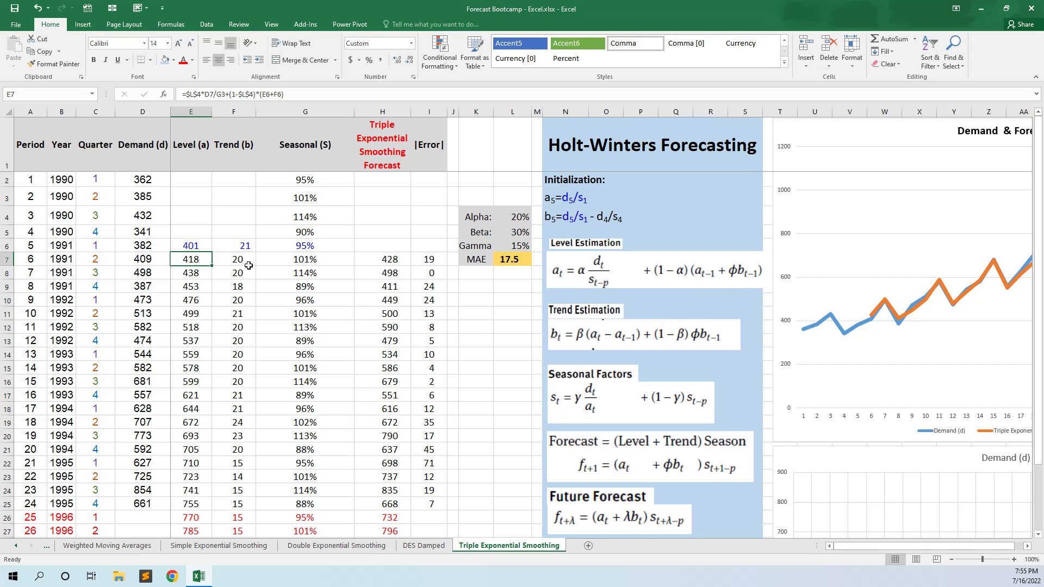
Step: Review and re-enter the E7 level formula =$L$4*D7/G3+(1-$L$4)*(E6+F6), giving 418.33
double_click(205, 253)
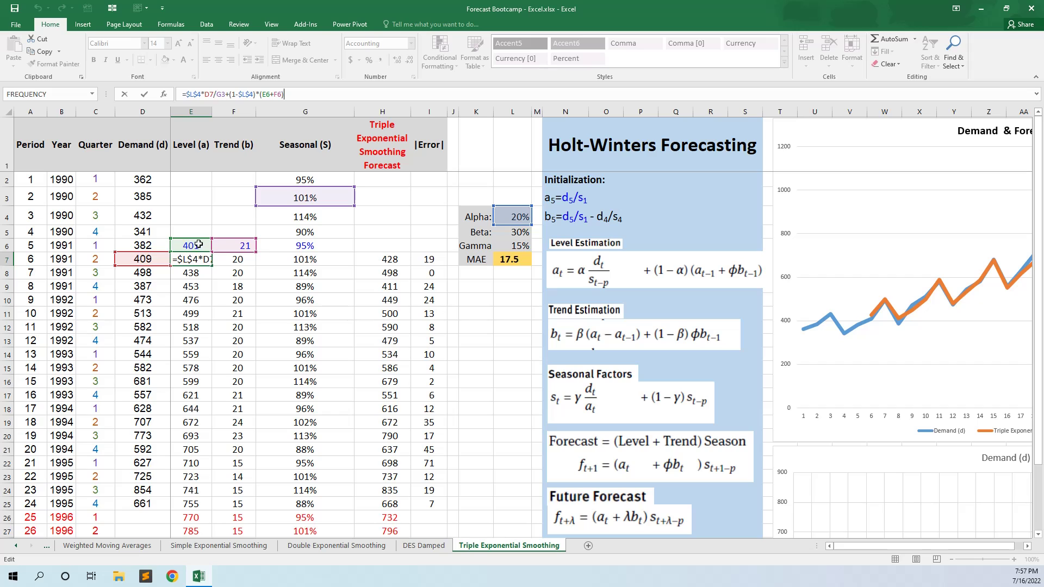
key(Return)
click(242, 260)
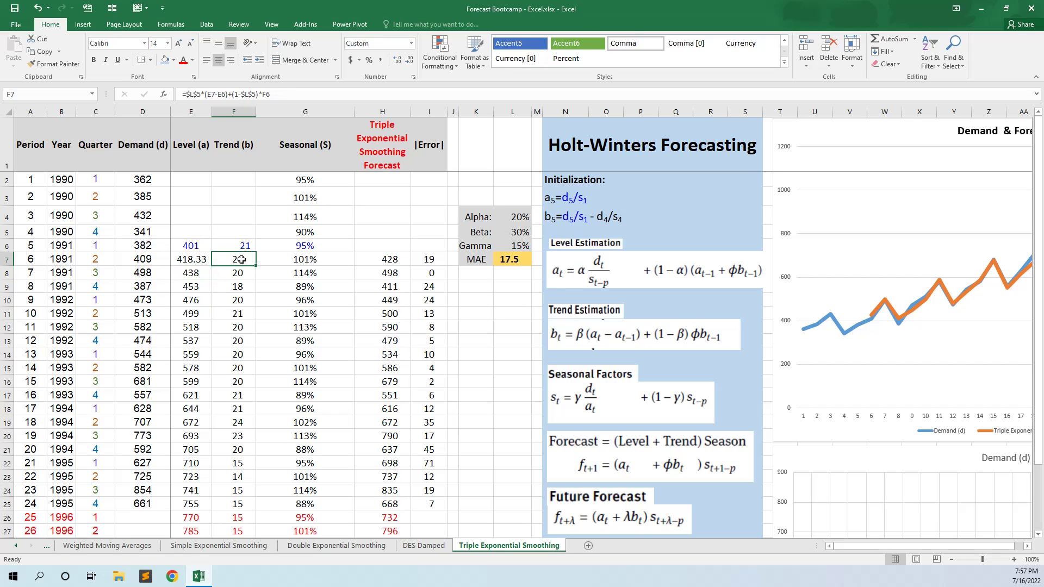
click(282, 93)
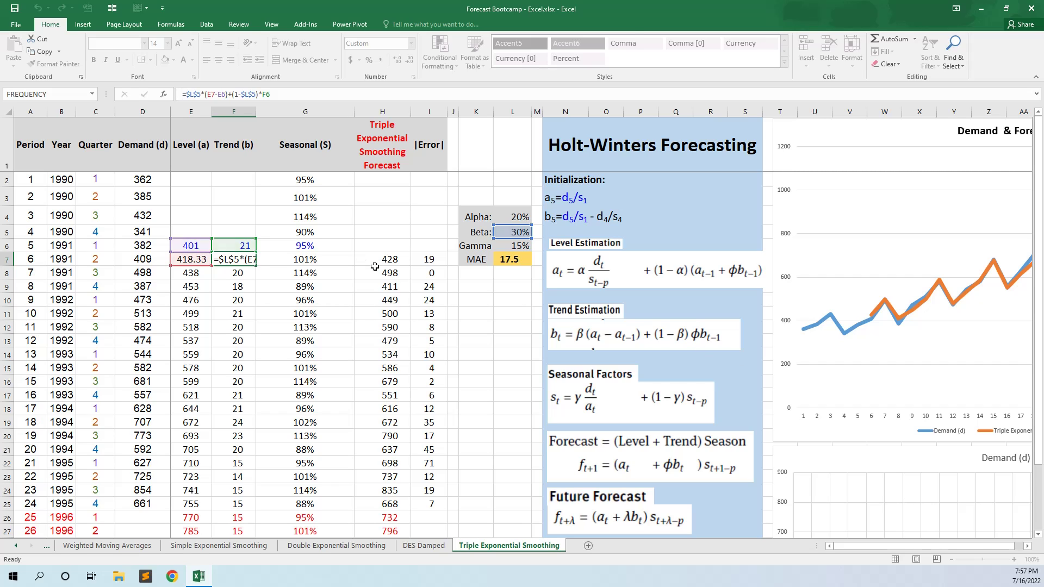
key(Escape)
click(193, 260)
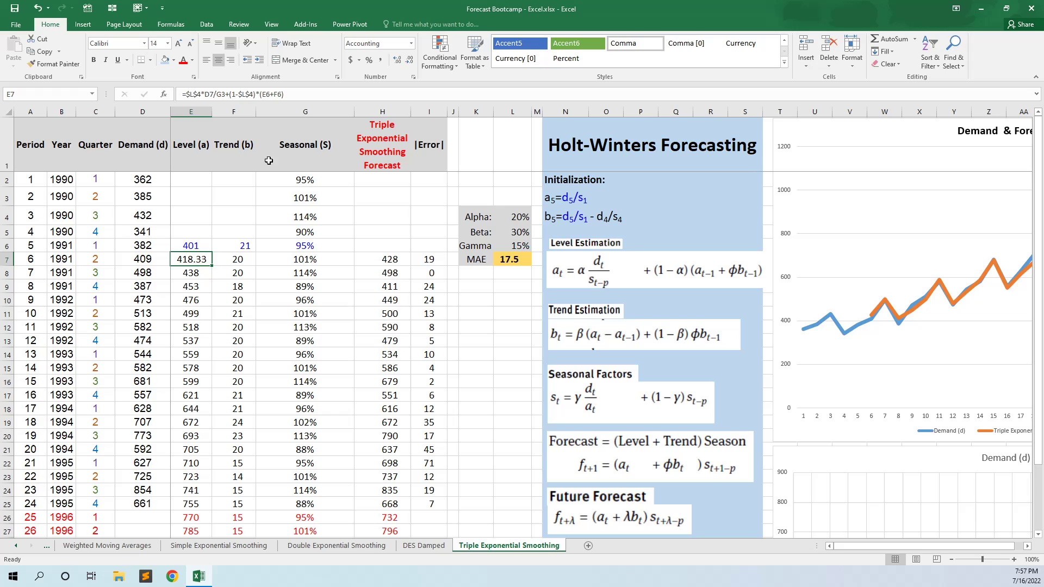
Step: Round E7's level to a whole 418 and re-enter the G7 seasonal formula
click(411, 60)
click(411, 60)
click(266, 260)
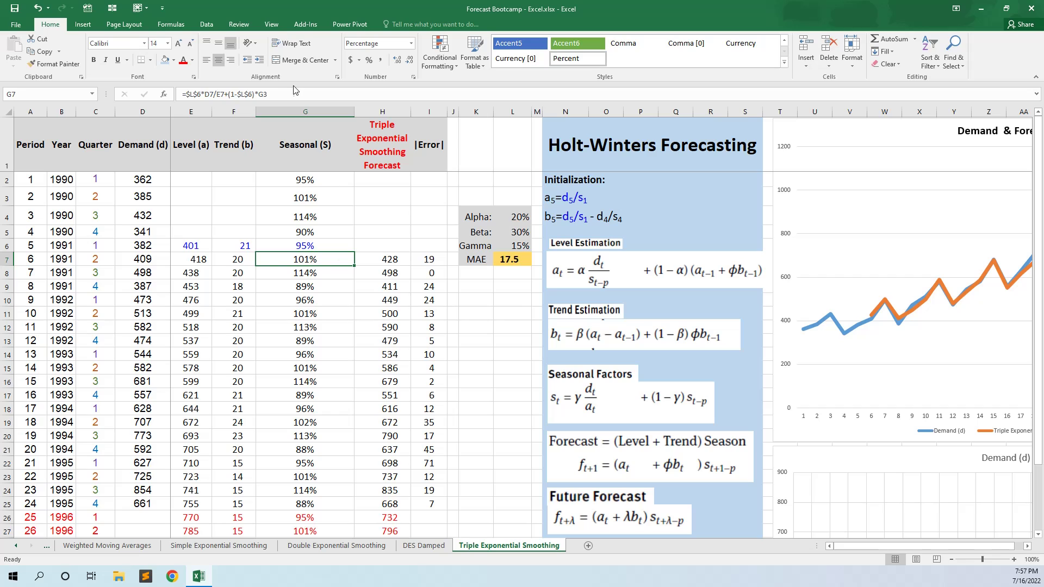
key(F2)
key(Return)
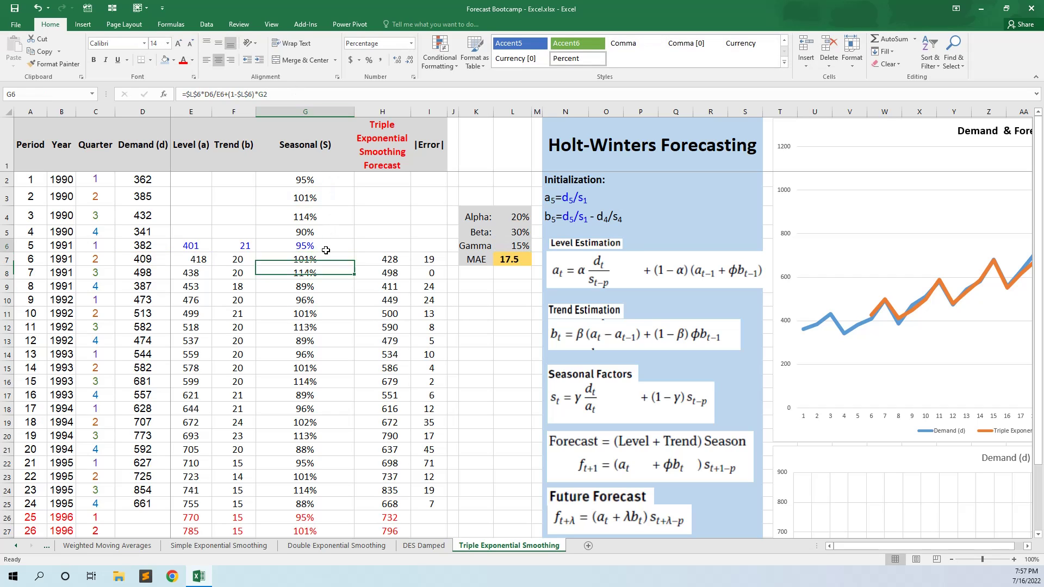
Step: Show G7's seasonal factor as 101% with Percent Style, then select E7:F7
click(326, 250)
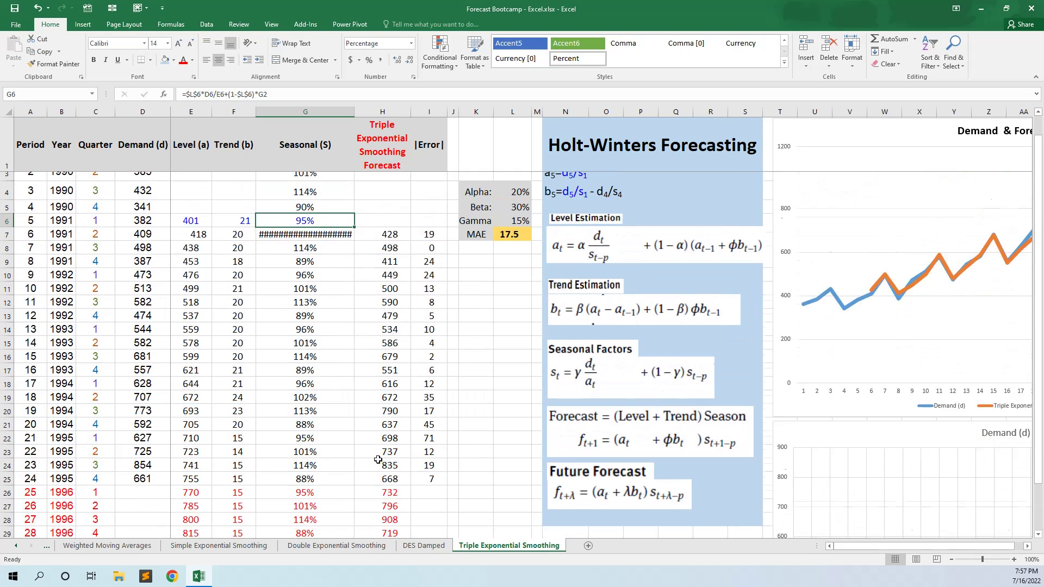
drag(44, 505, 305, 505)
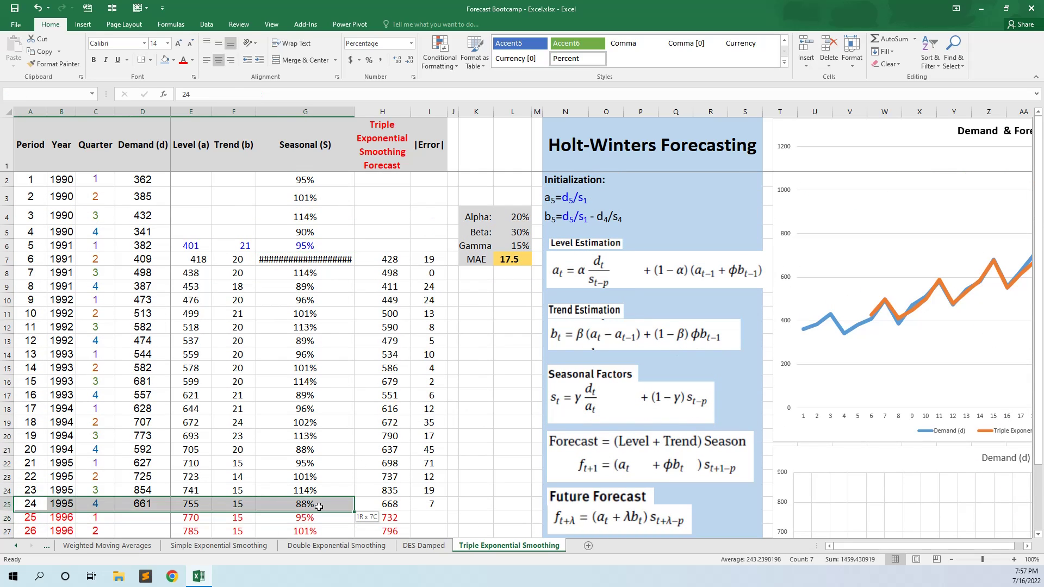
click(320, 259)
click(369, 60)
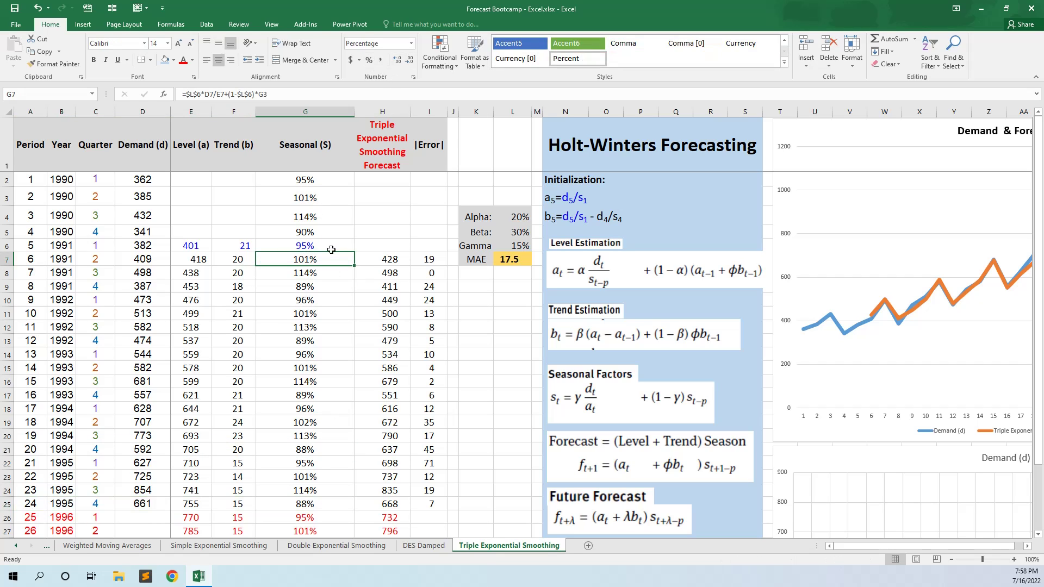
click(192, 257)
drag(198, 261, 214, 258)
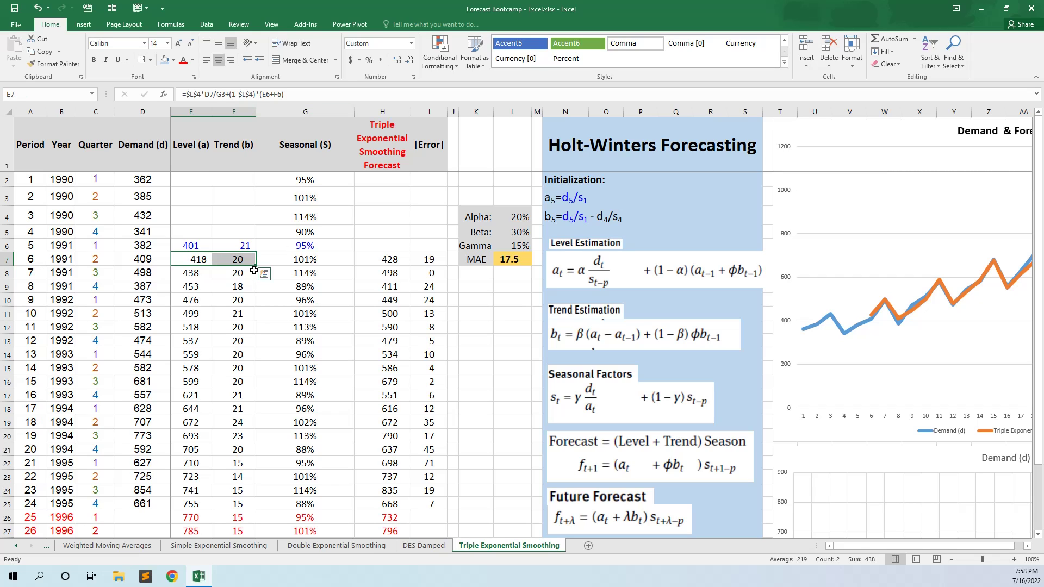
Step: Fill the E7:F7 level and trend formulas down through row 25, then select H7
drag(255, 266, 261, 514)
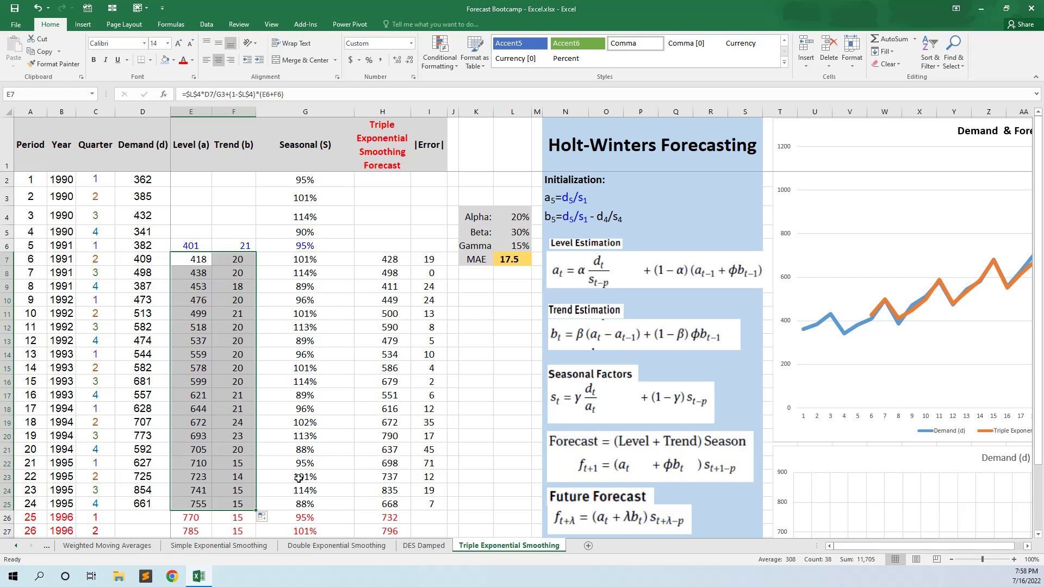
click(149, 507)
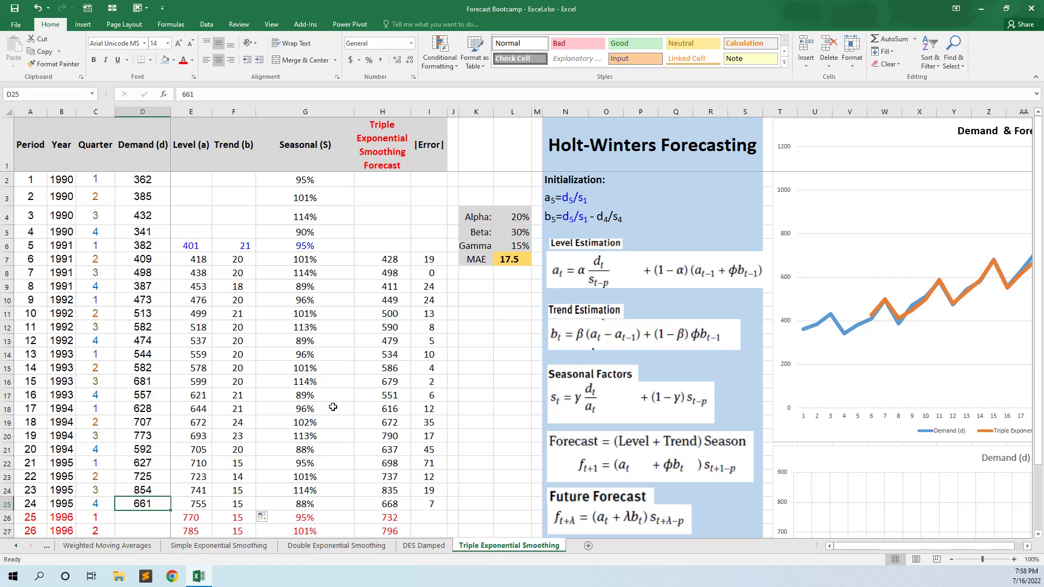
click(339, 258)
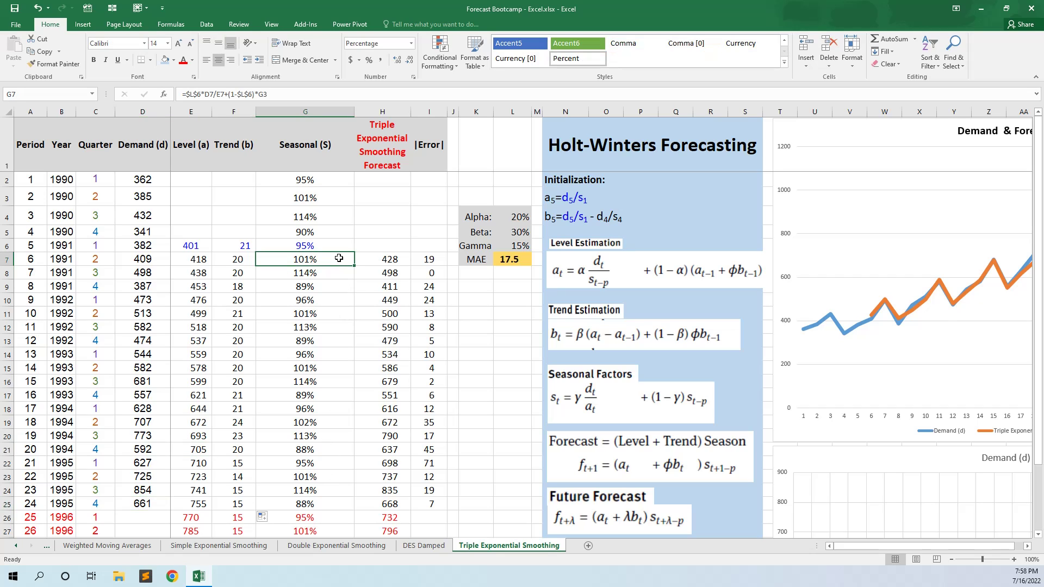
click(380, 259)
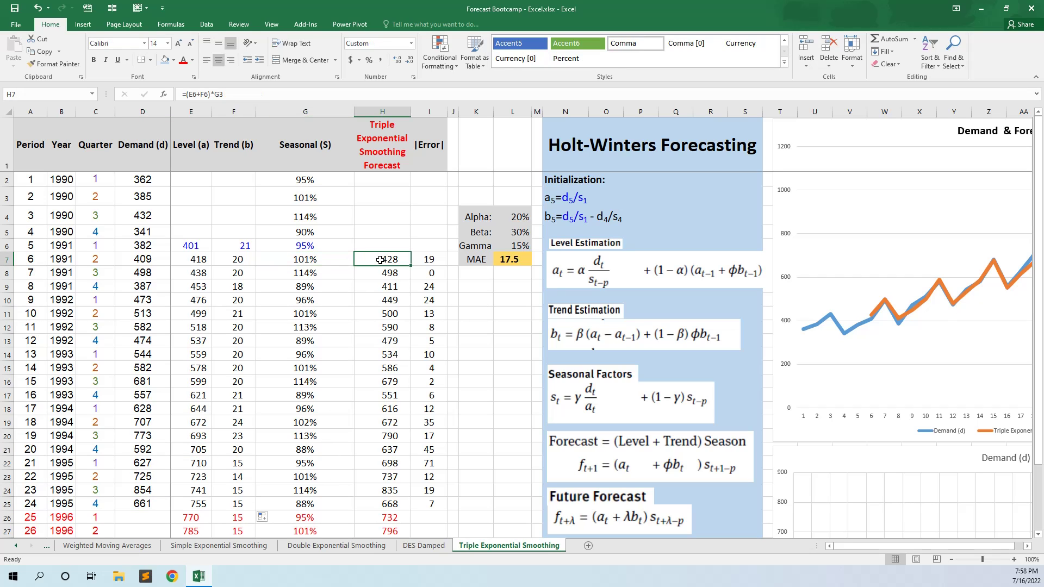
Step: Re-enter the H7 forecast =(E6+F6)*G3 and fill it down to H25, running 428 to 668
click(261, 90)
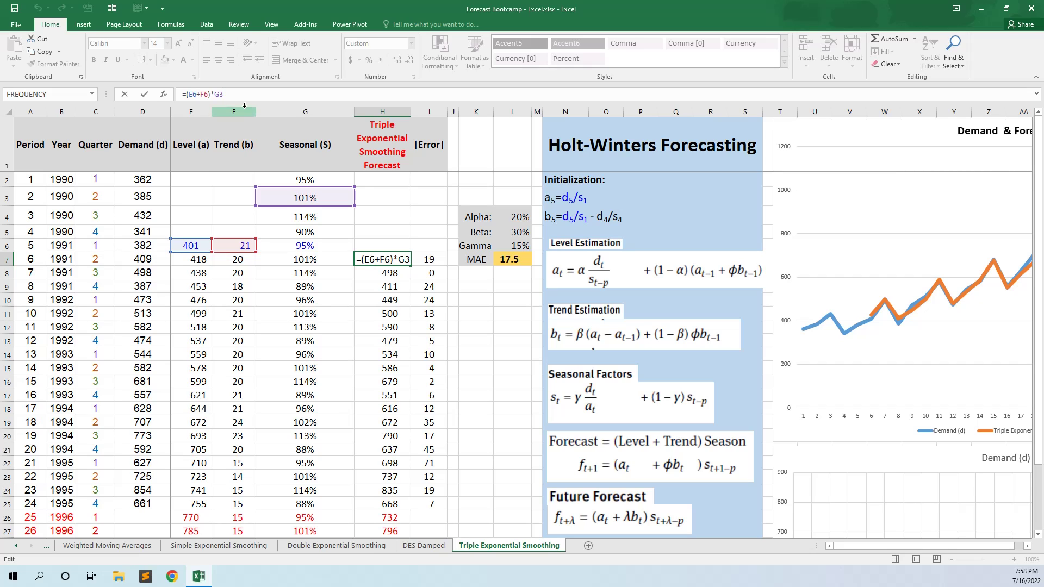
key(Return)
click(390, 256)
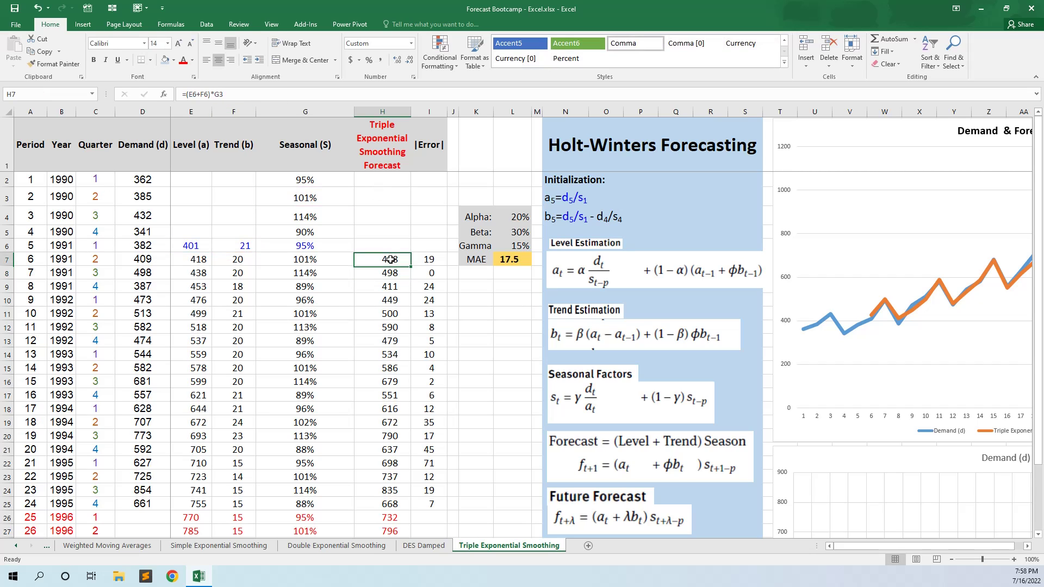
drag(411, 266, 416, 501)
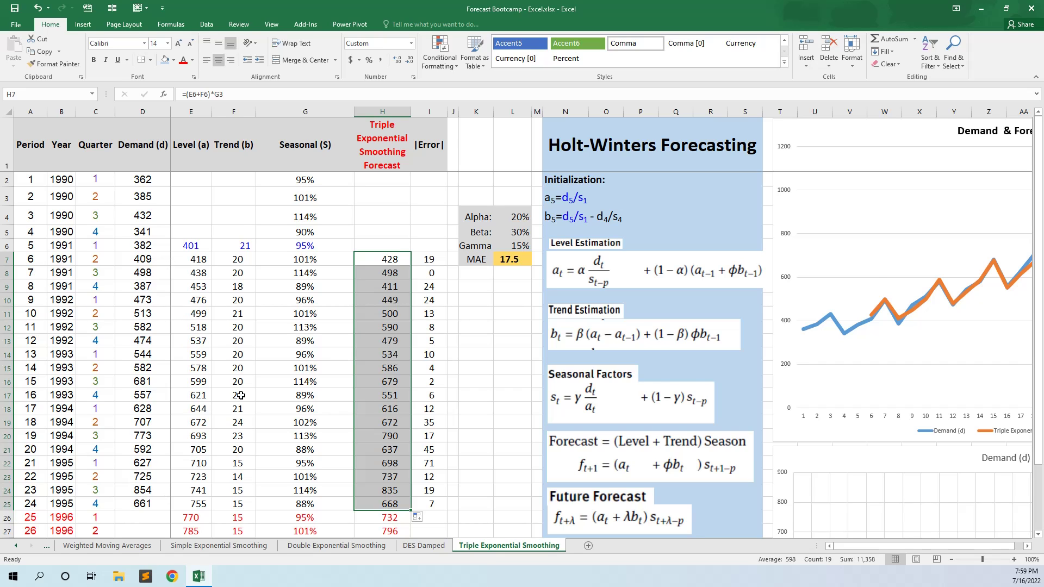
Step: Scroll down to the 1996–1997 forecast rows and select E25's final 1995 level of 755
scroll(241, 395, down, 3)
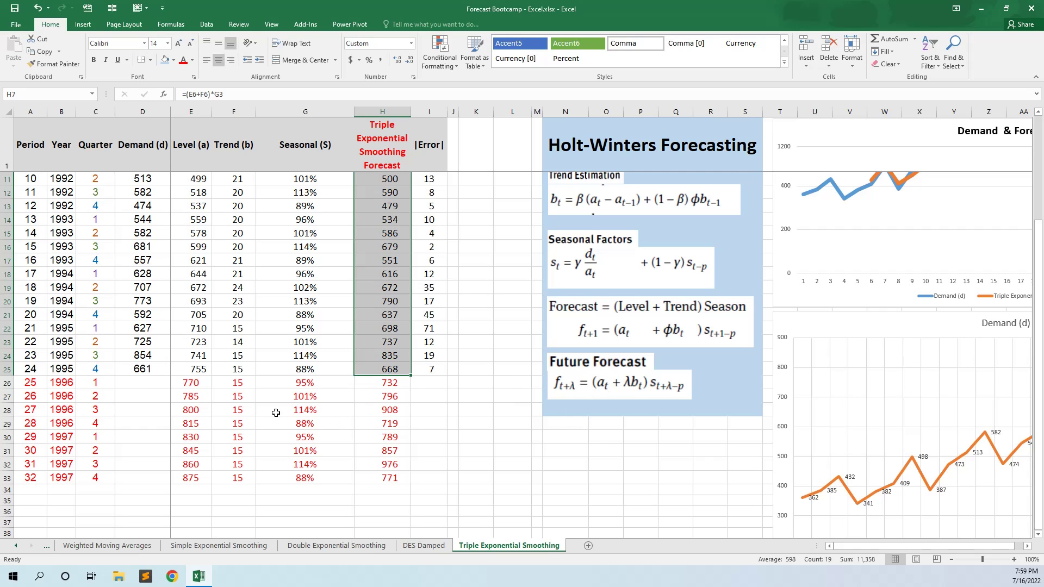
click(200, 369)
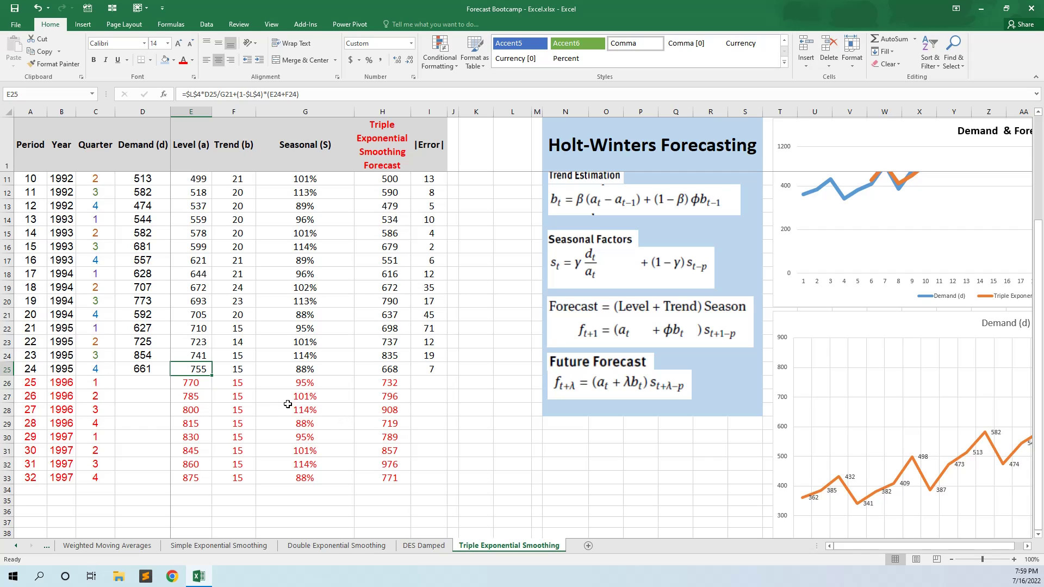
Step: Inspect the future level formula in E26 and the trend formula in F26 without changes
click(203, 385)
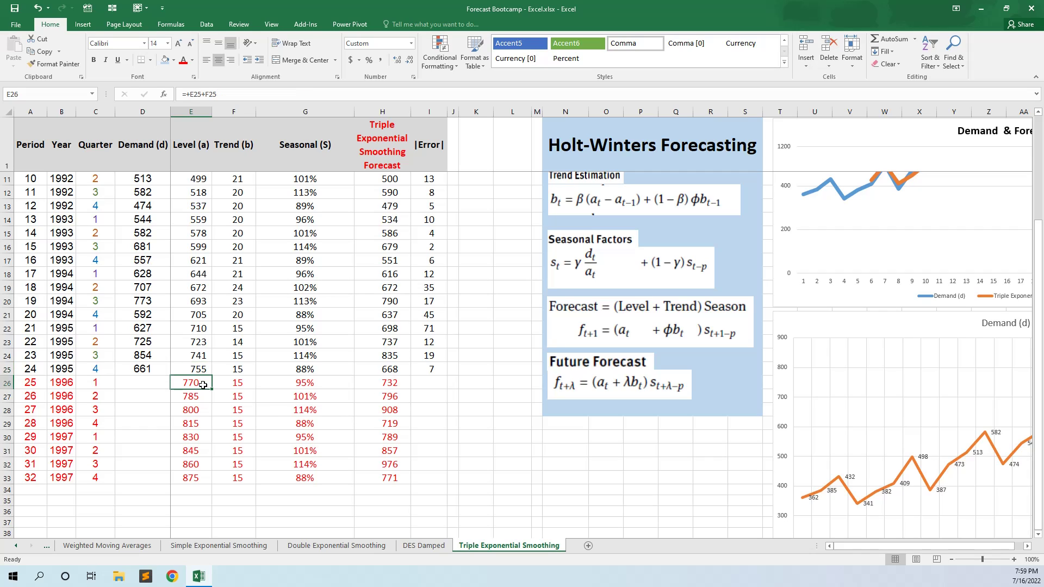
click(244, 96)
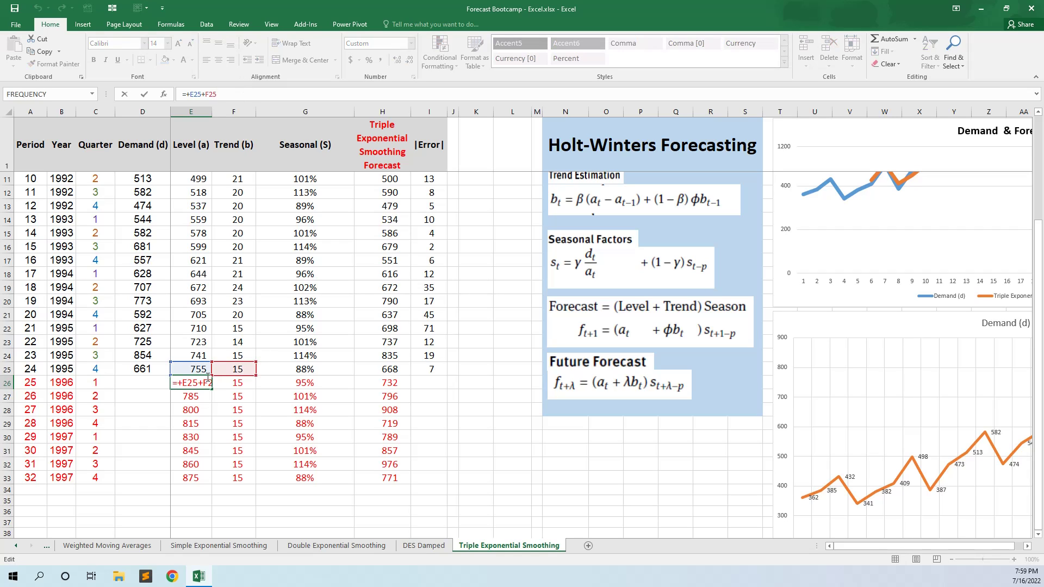
key(Escape)
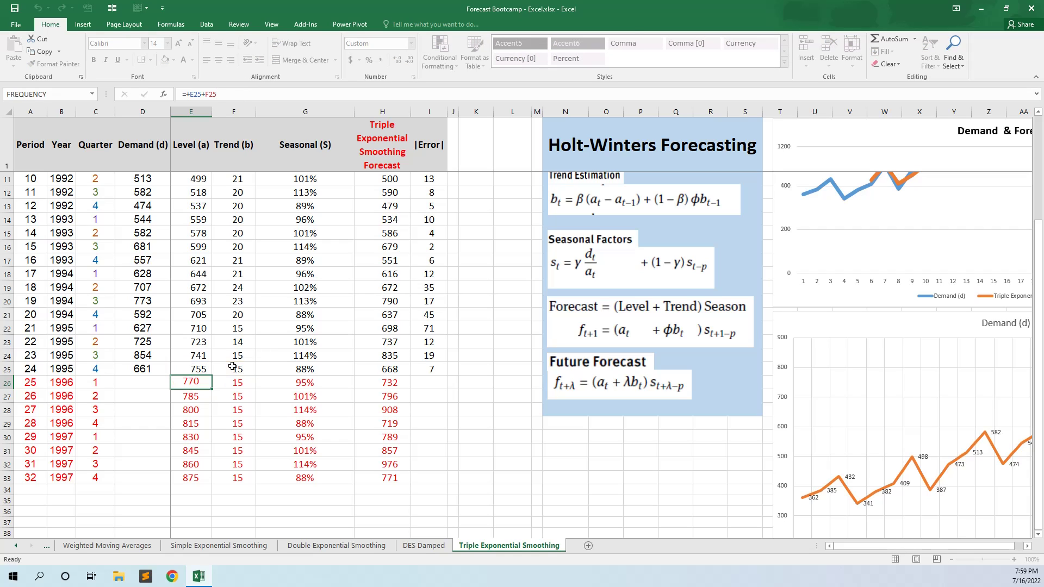
click(232, 383)
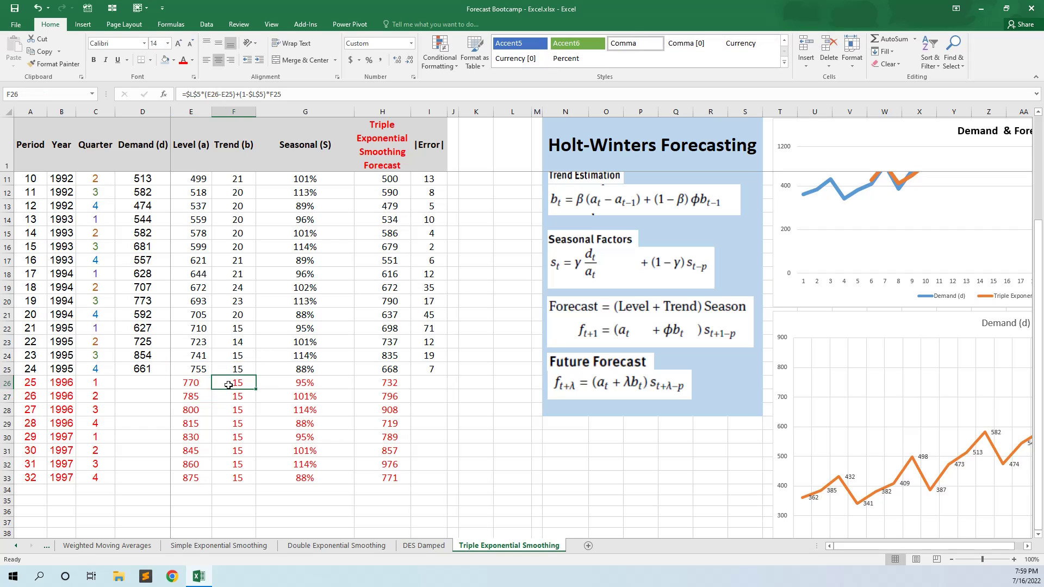
click(324, 95)
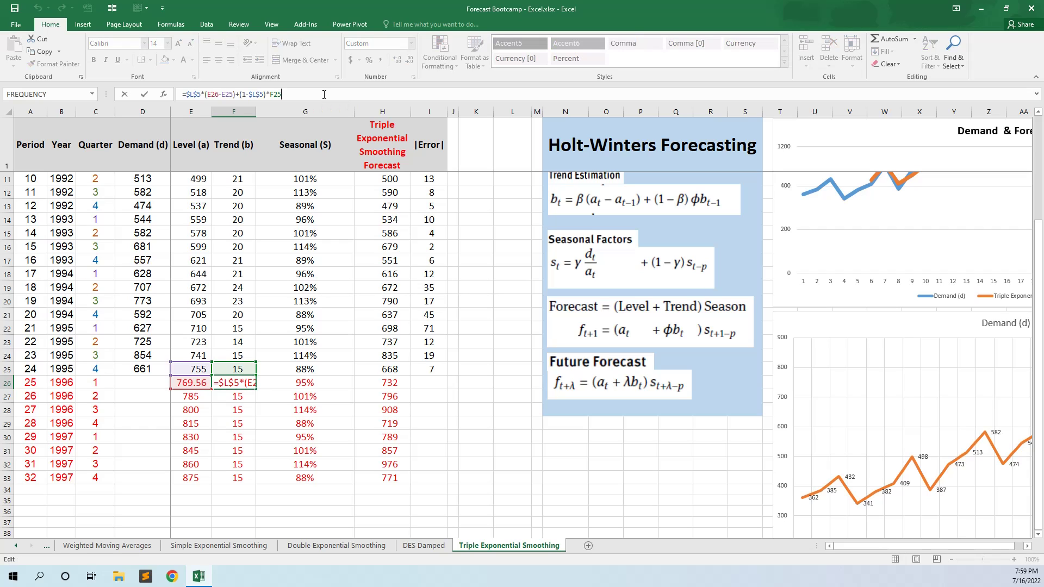
key(Return)
Step: Compare E26's projection =E25+F25 with E25's level formula, then select trend values F26:F31
click(200, 383)
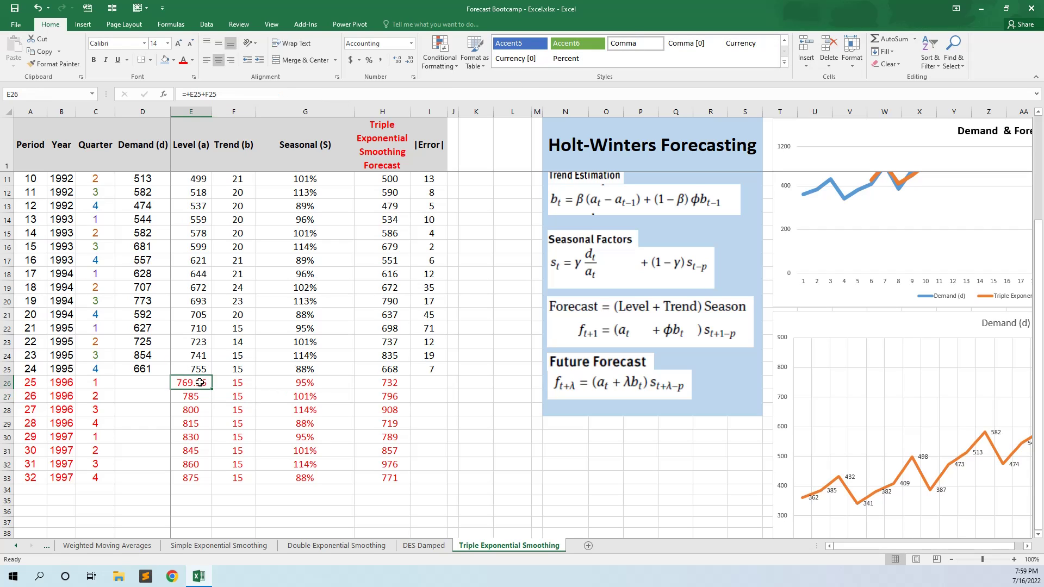
click(202, 370)
click(202, 383)
key(Up)
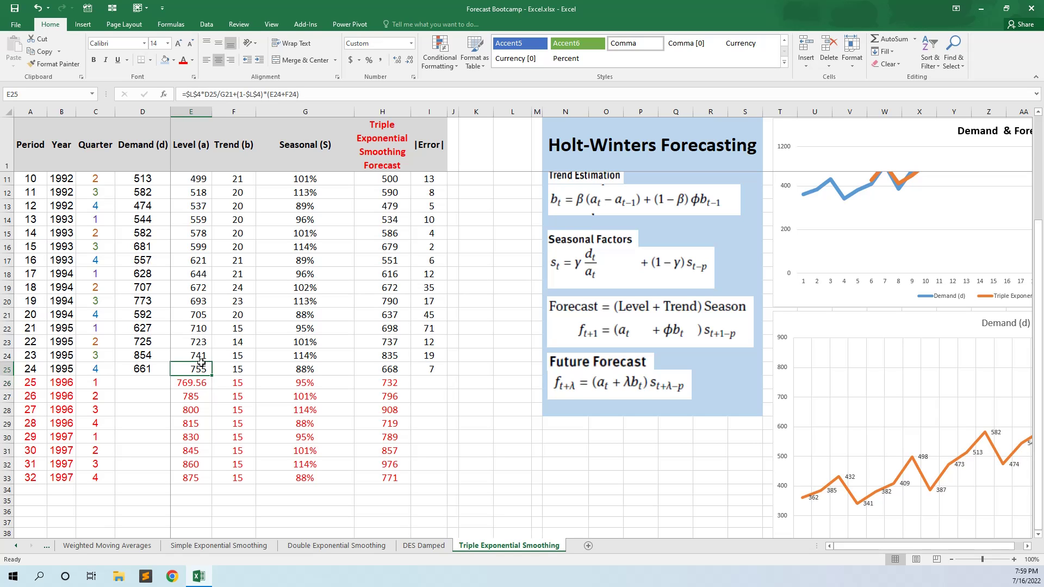
scroll(631, 318, up, 3)
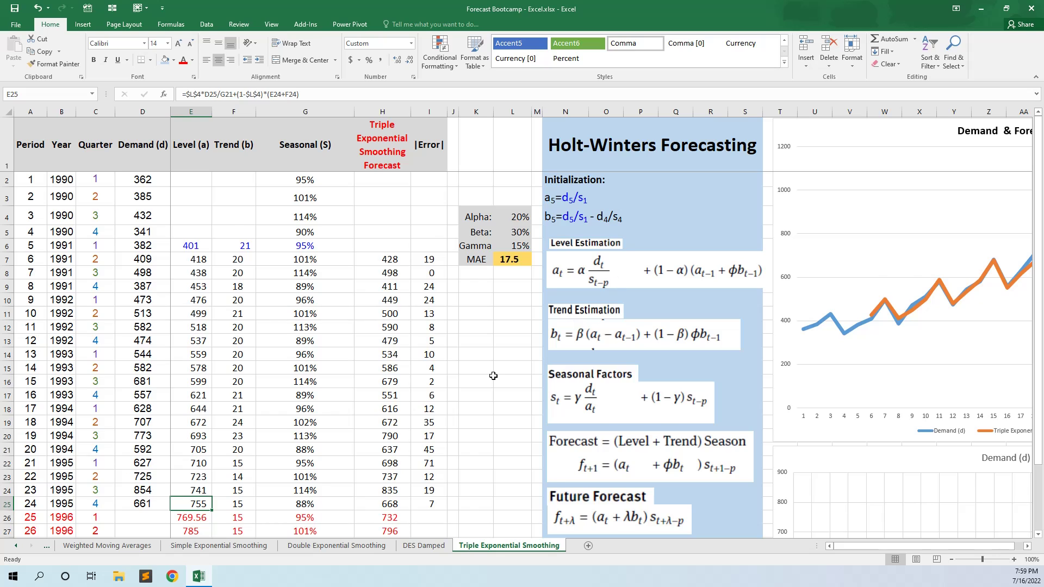
scroll(493, 373, down, 3)
click(206, 383)
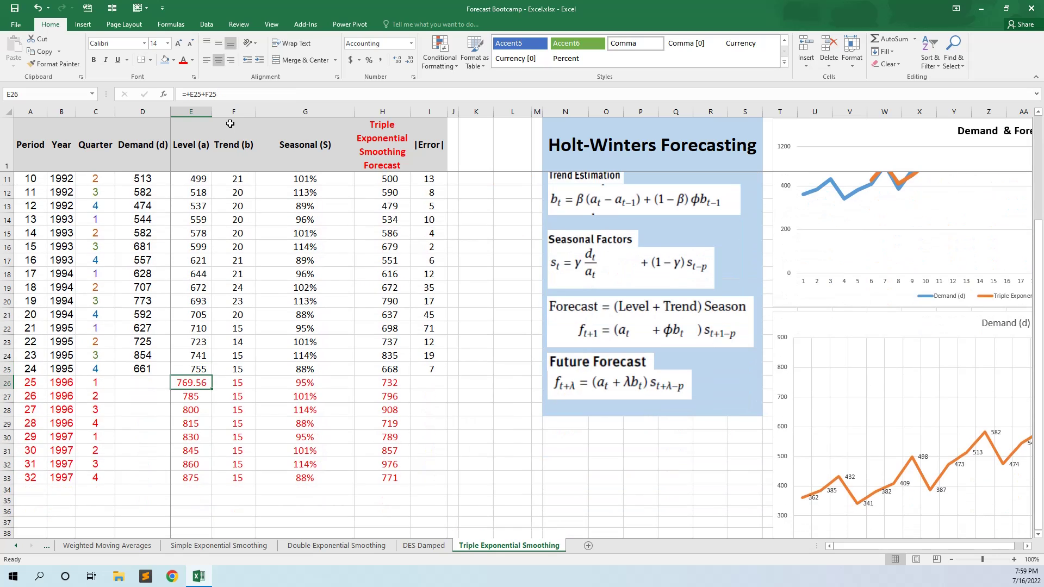
click(232, 95)
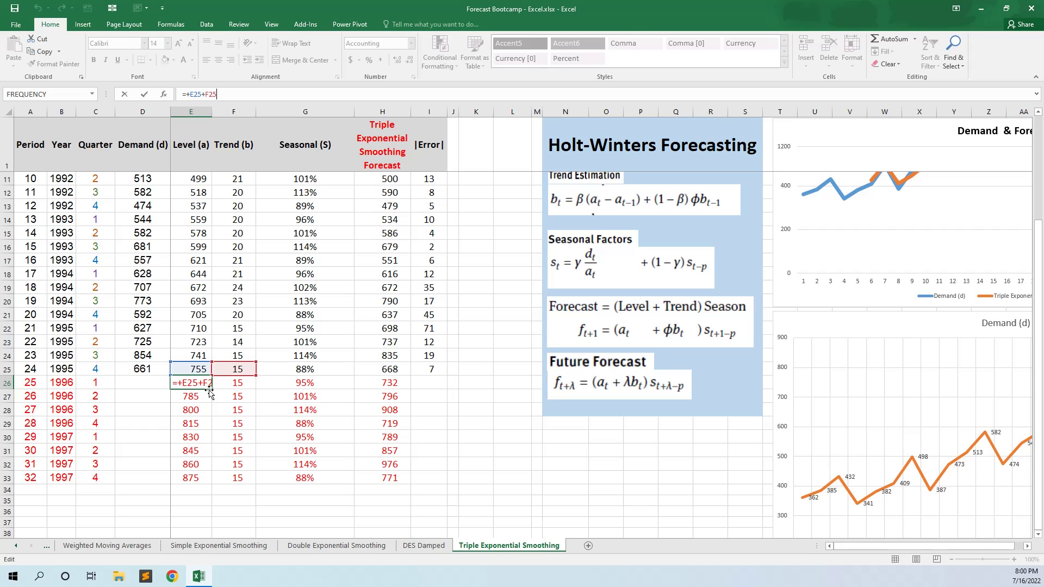
key(ctrl+Return)
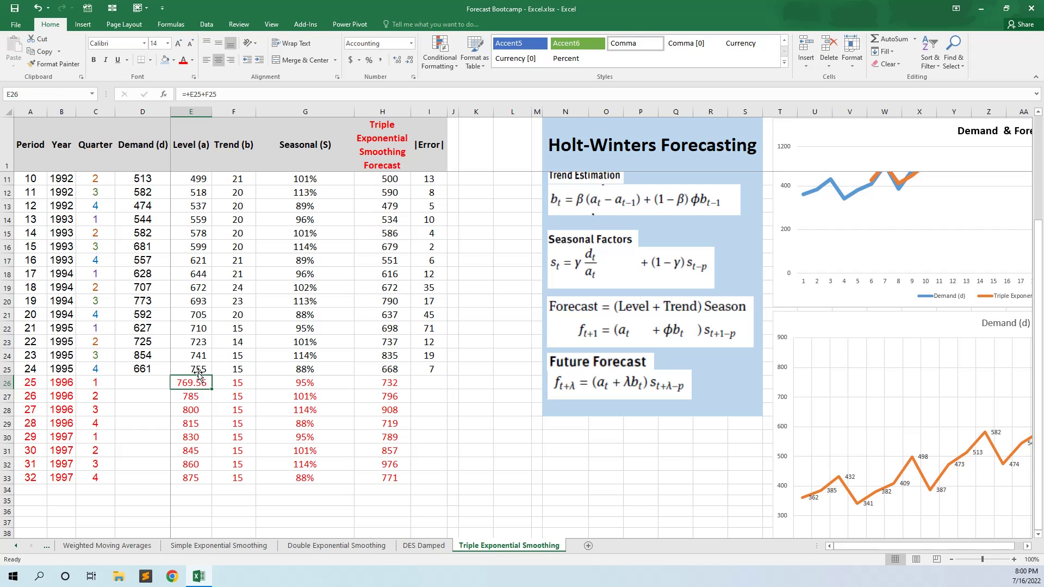
click(198, 373)
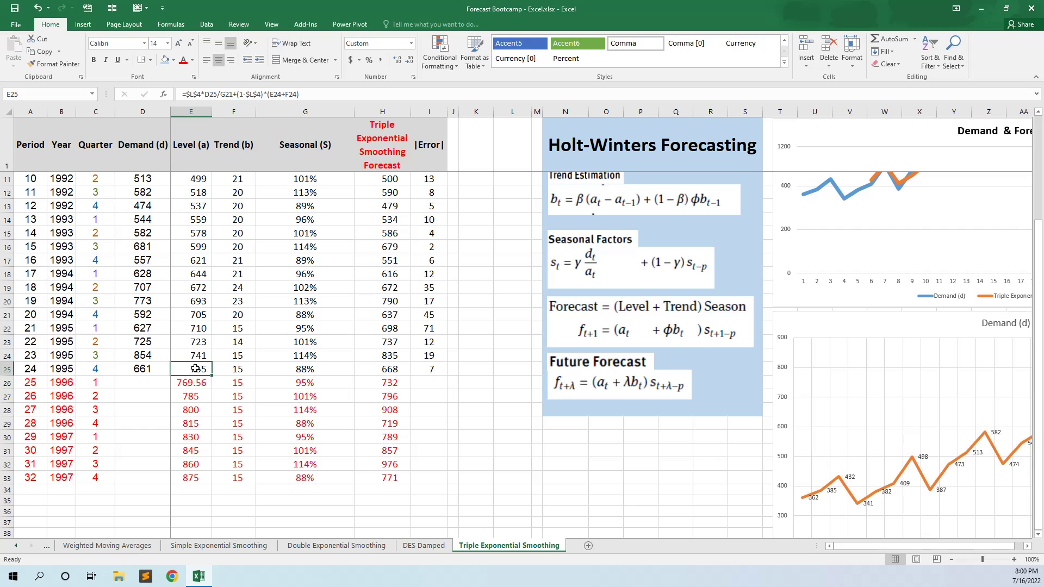
drag(234, 381, 234, 460)
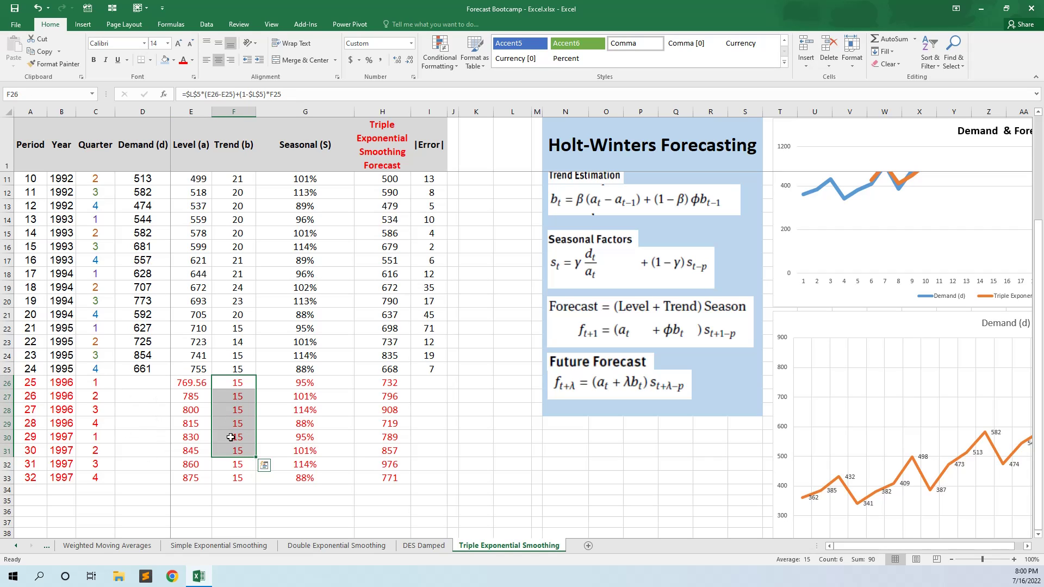
Step: Inspect the G26 seasonal formula and the earlier factor in G22 it references
click(247, 382)
click(303, 379)
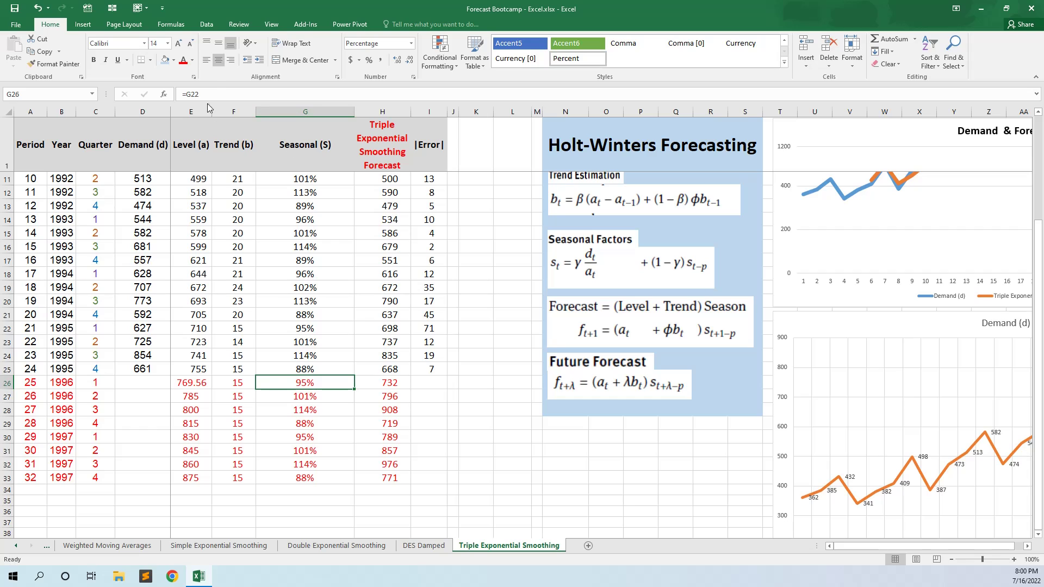
click(218, 90)
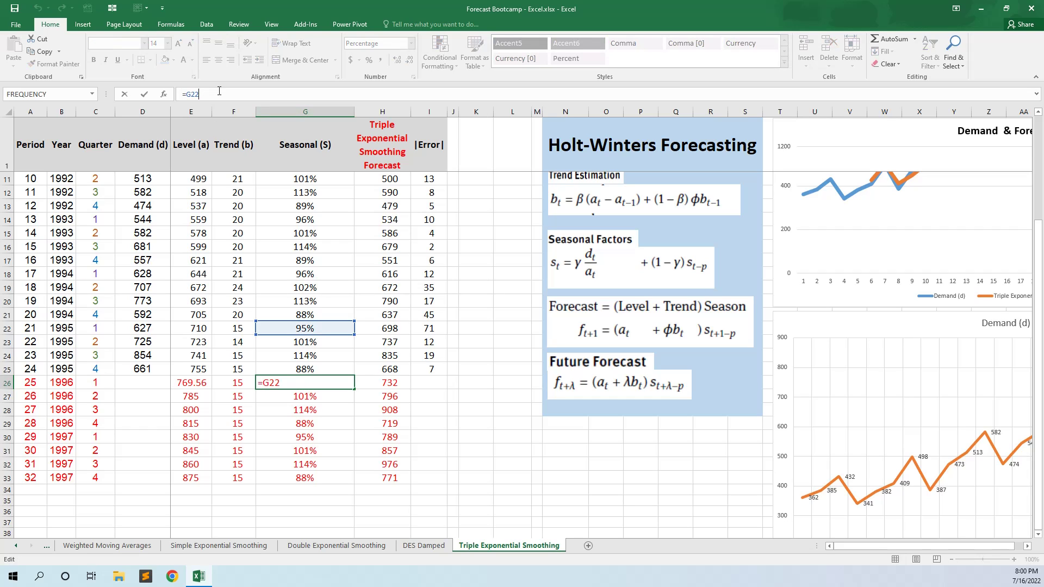
key(Escape)
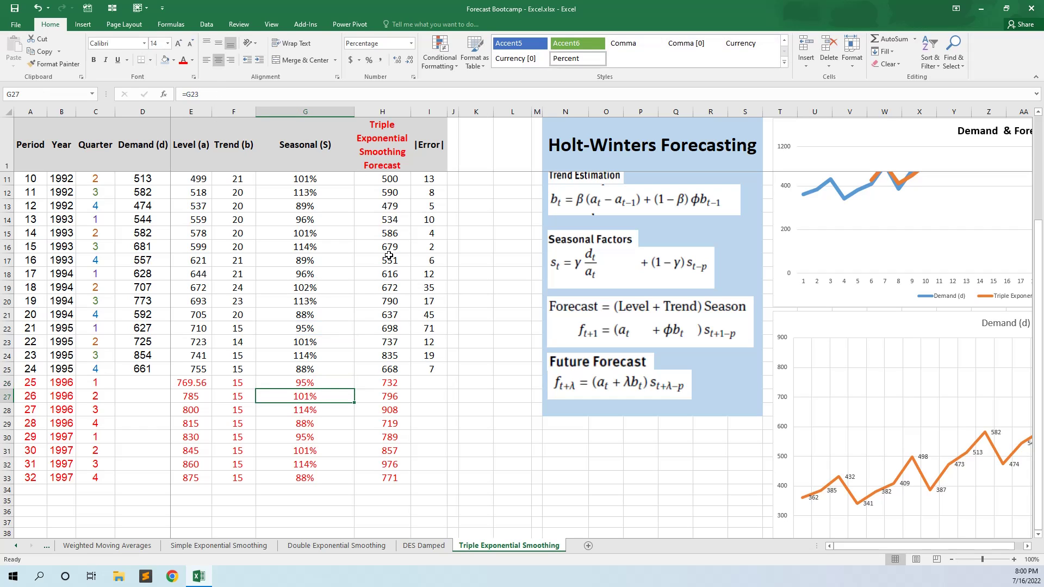
click(234, 99)
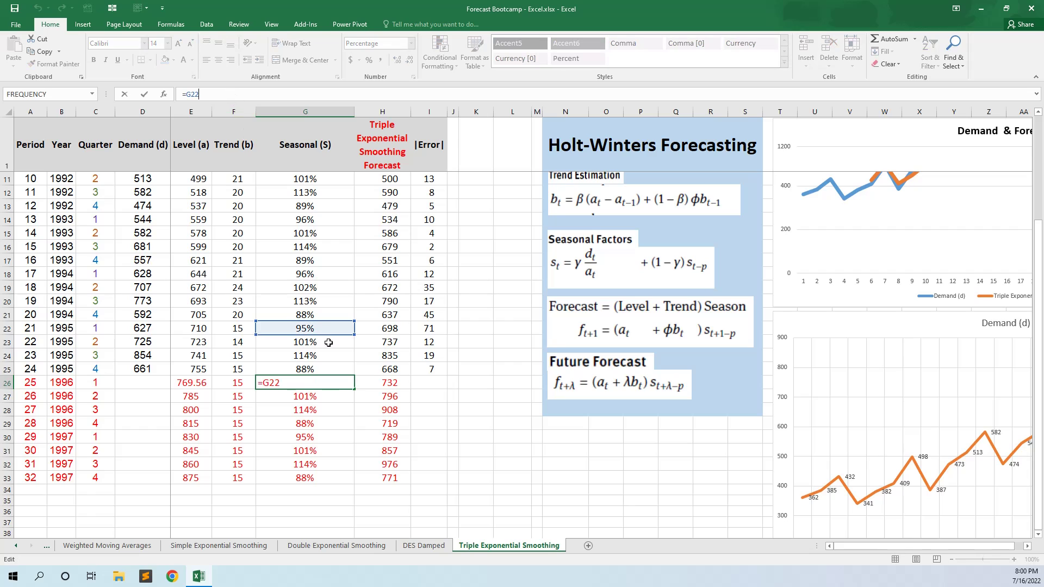
key(Return)
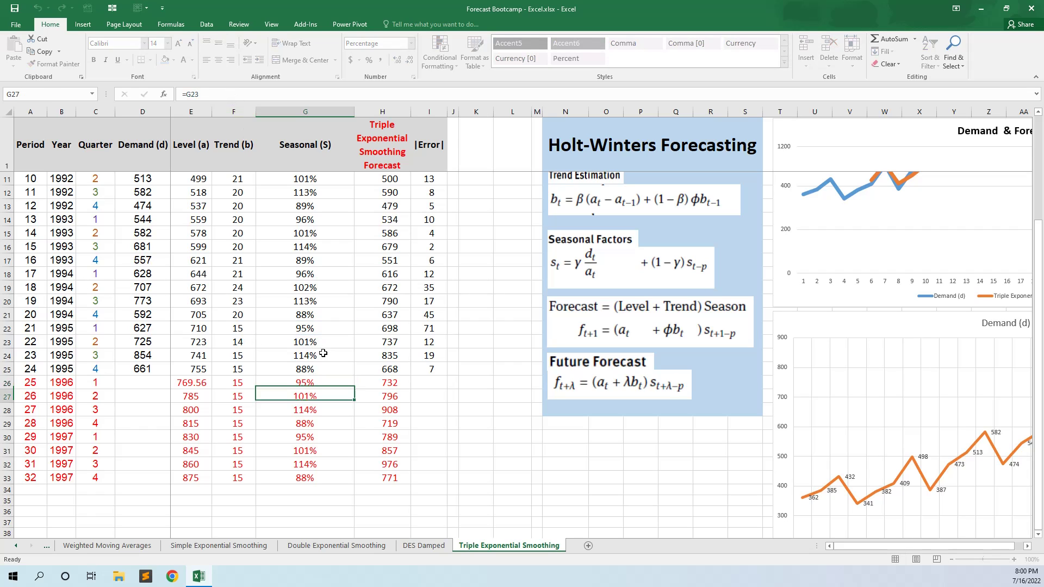
click(323, 328)
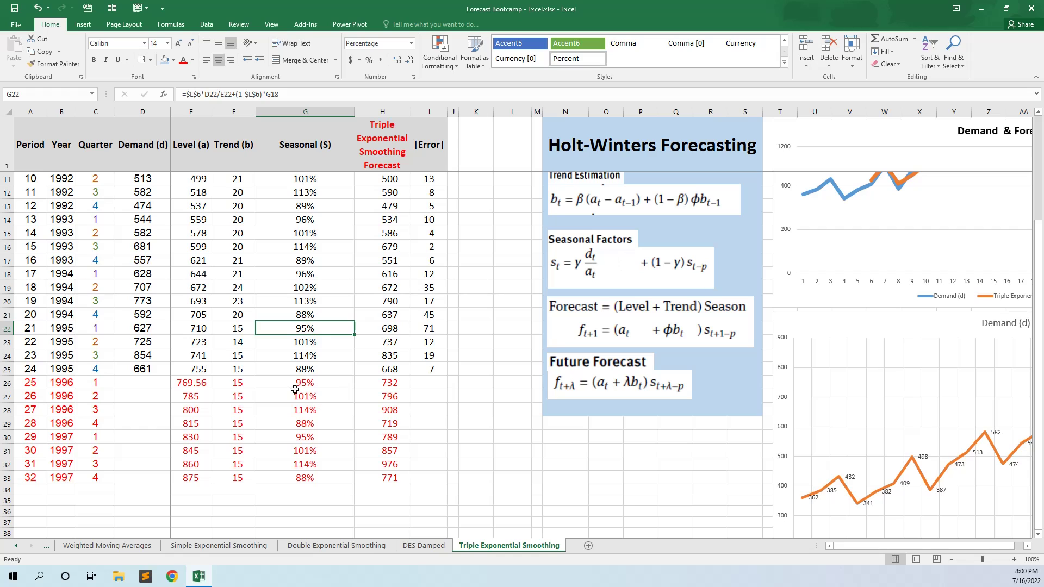
Step: Review H26's forecast formula using G22, then fill it down through row 33
click(396, 382)
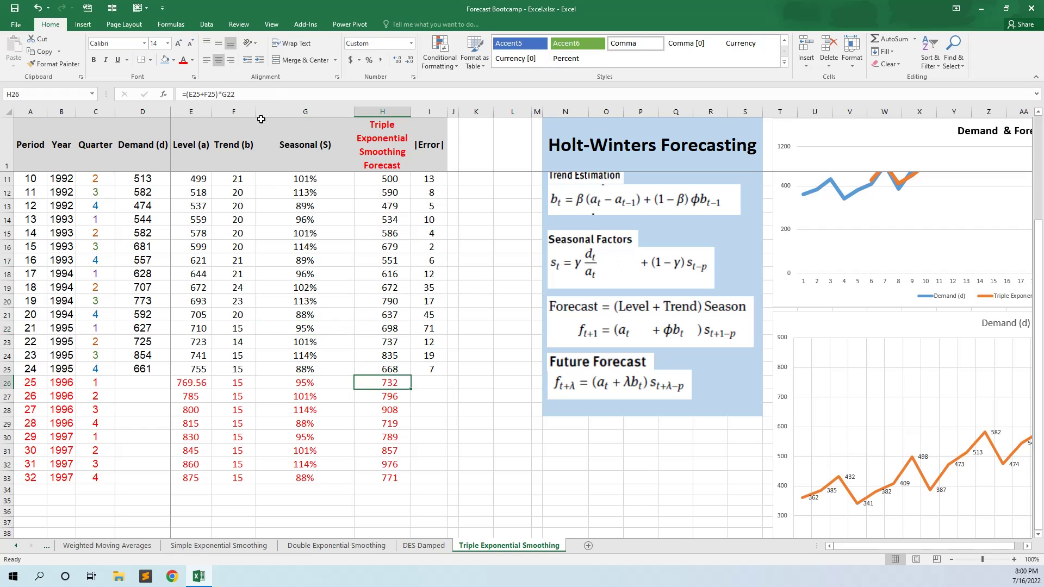
click(263, 94)
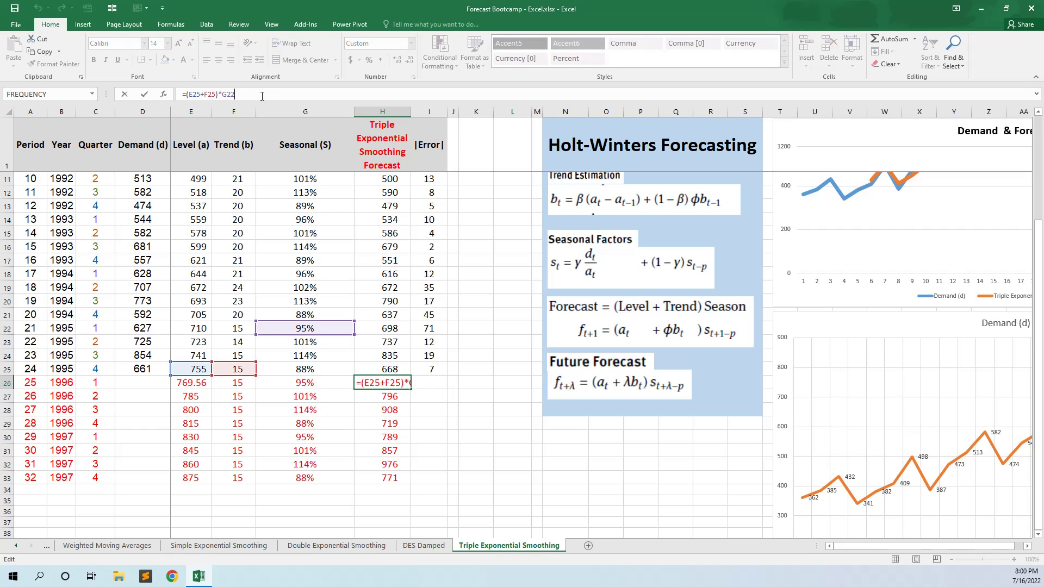
key(Return)
click(399, 381)
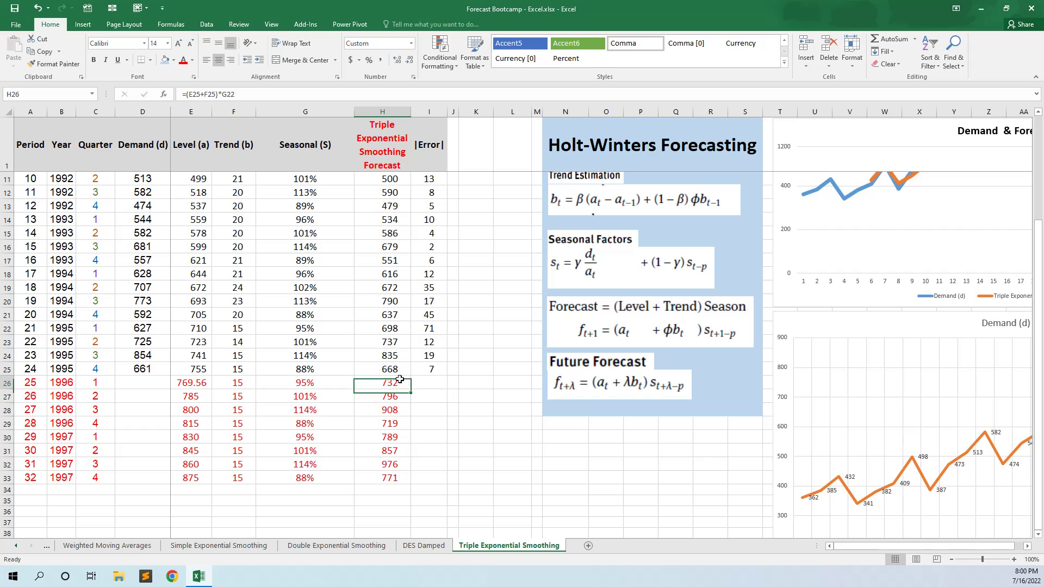
click(274, 94)
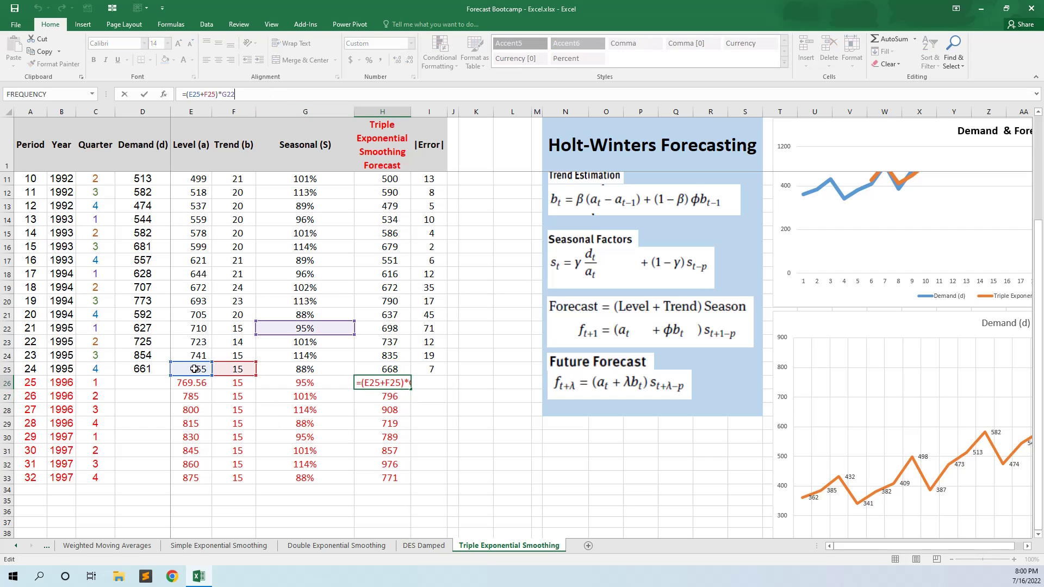
click(314, 330)
key(Return)
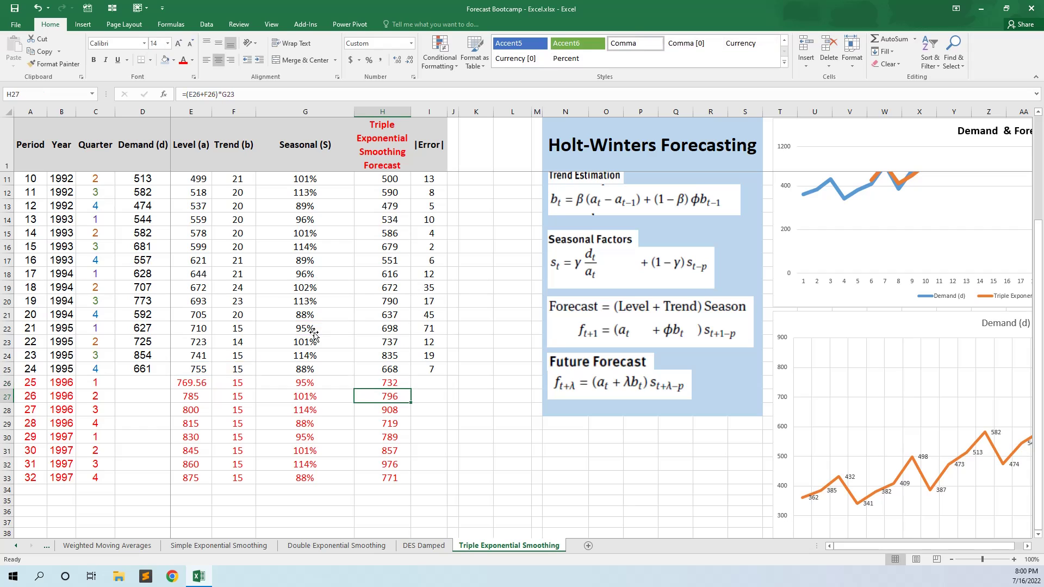
click(395, 382)
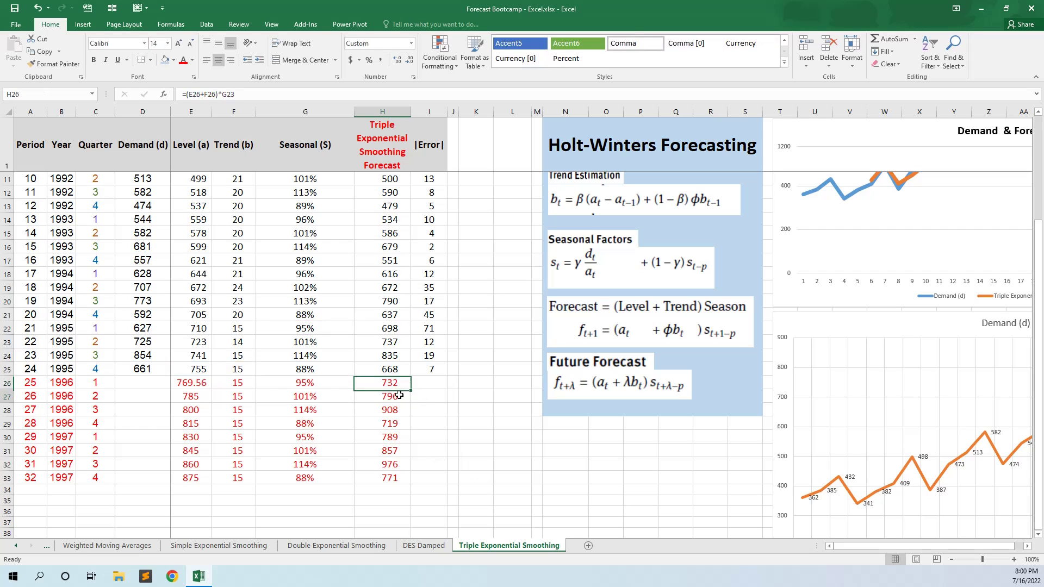
drag(412, 389, 412, 484)
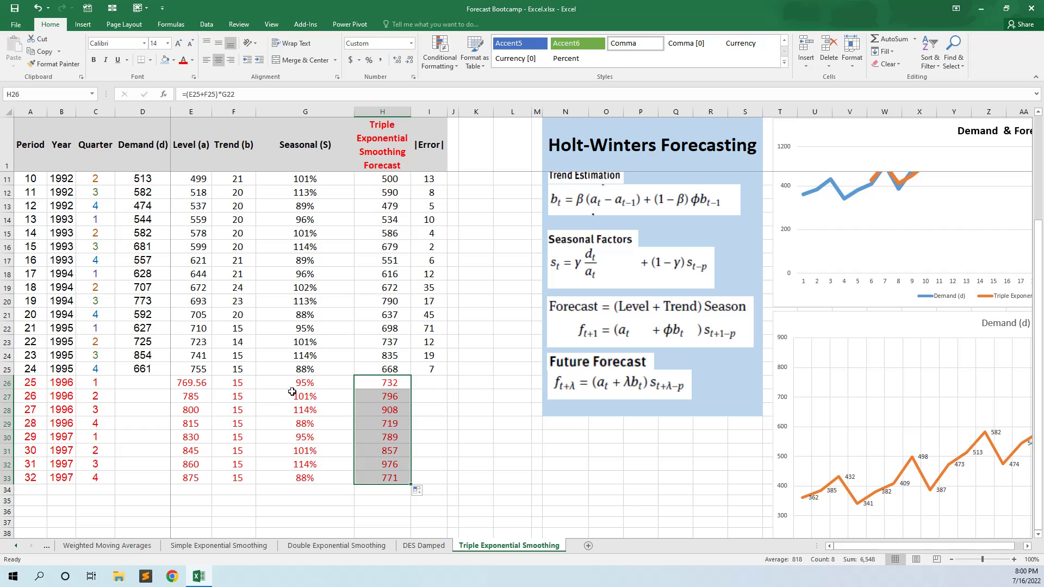
Step: Round E26's future level to 770 with Decrease Decimal twice and save the workbook
click(201, 385)
click(204, 410)
click(199, 383)
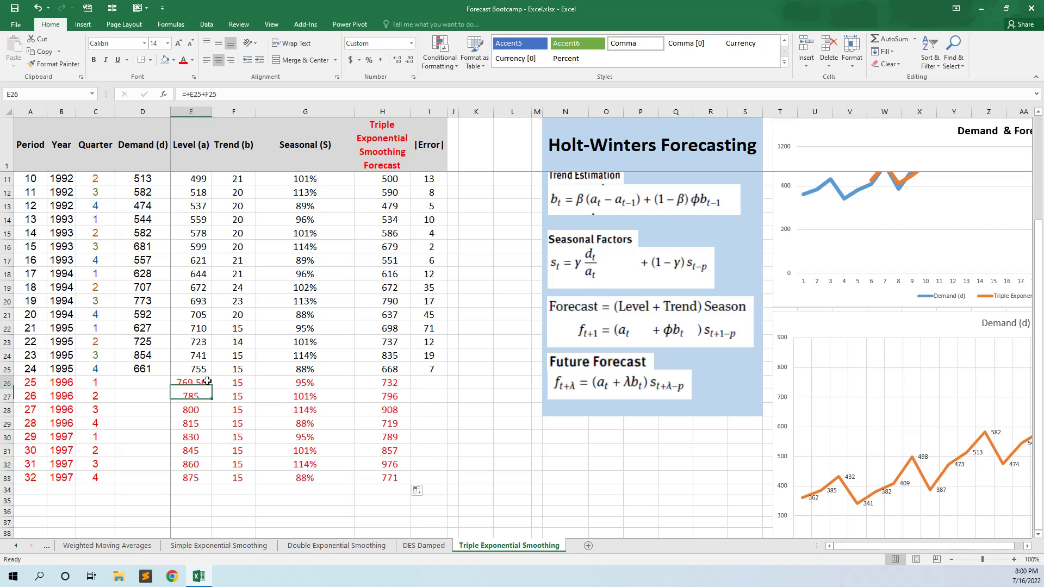
click(409, 60)
click(408, 60)
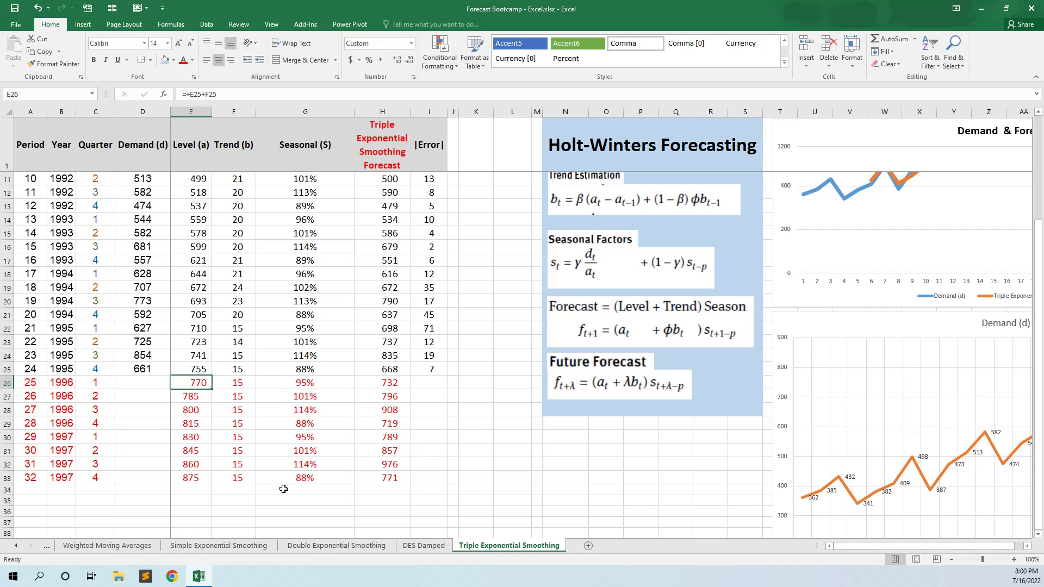
click(15, 7)
scroll(452, 449, up, 3)
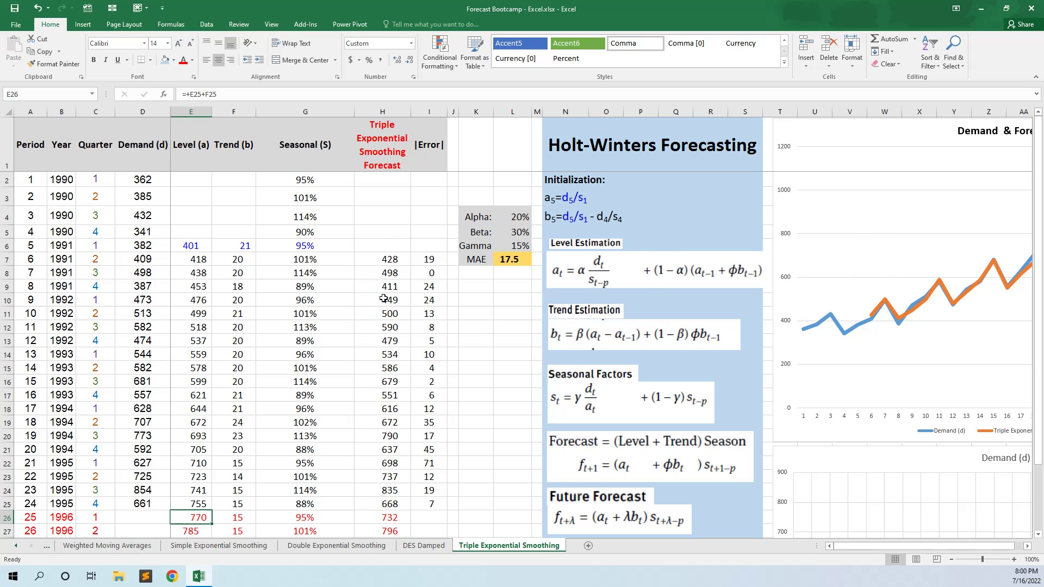
click(1027, 547)
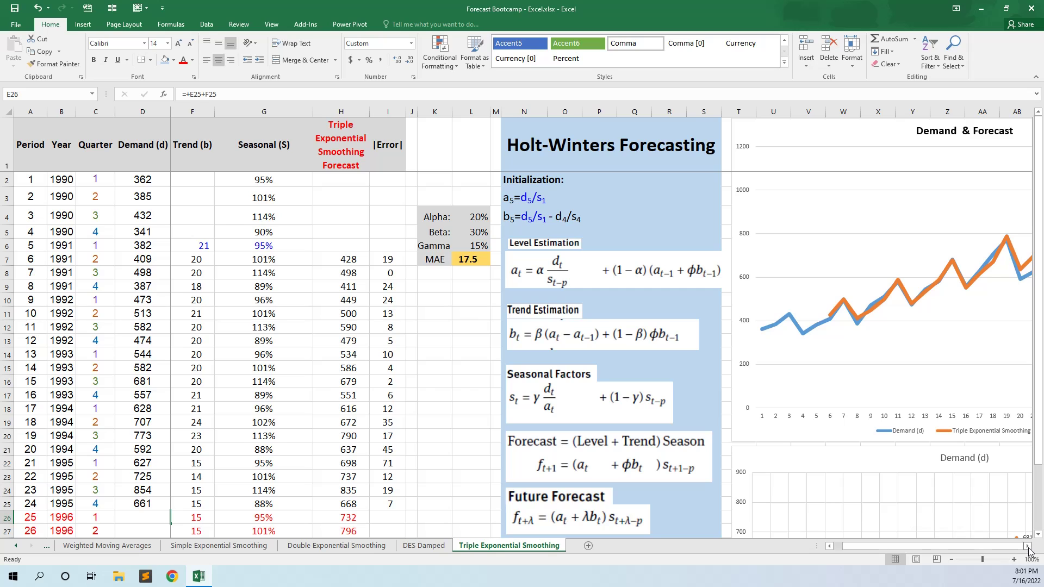
click(1027, 548)
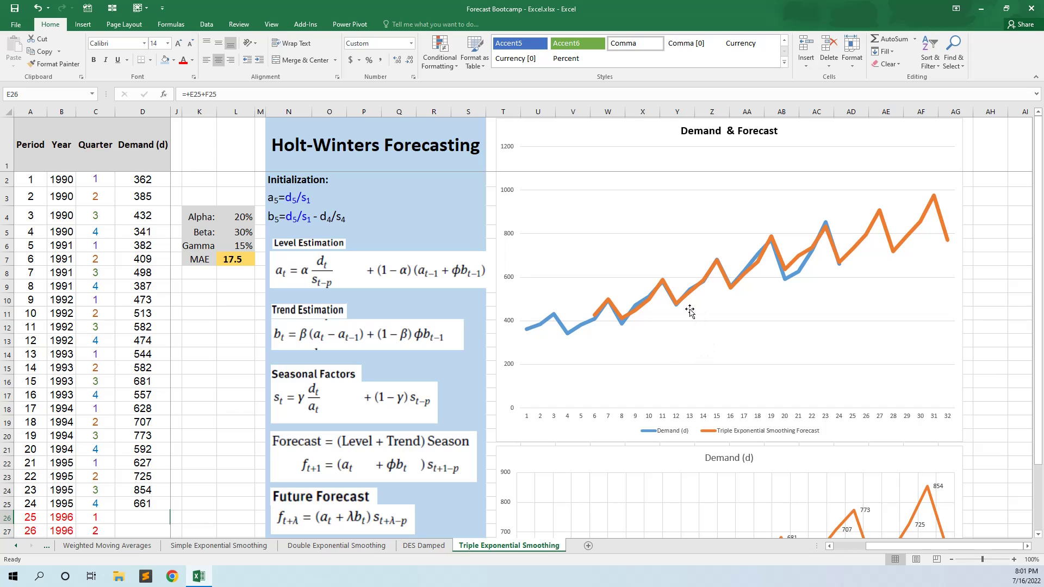
mouse_move(682, 301)
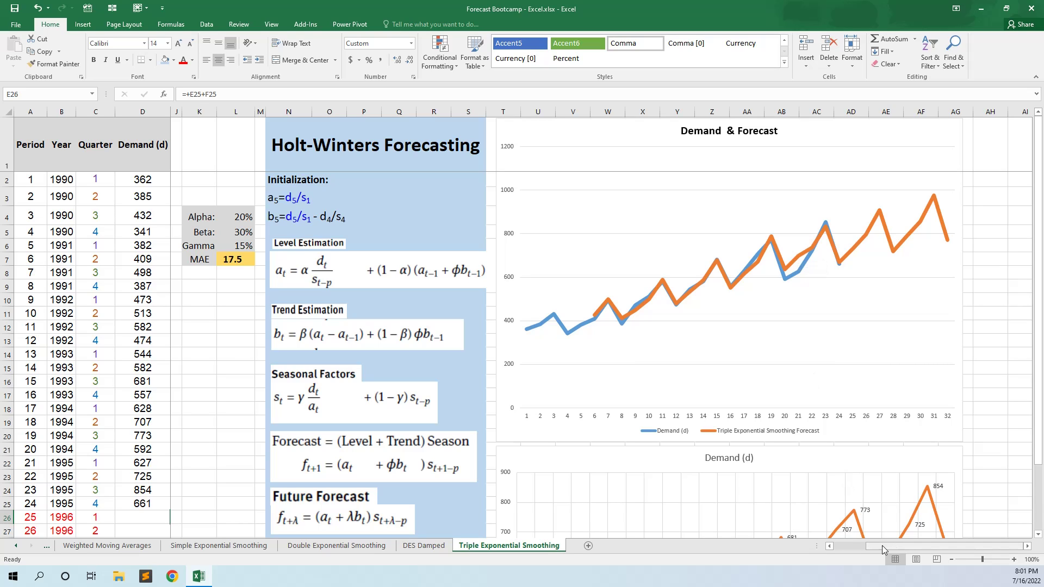
click(842, 547)
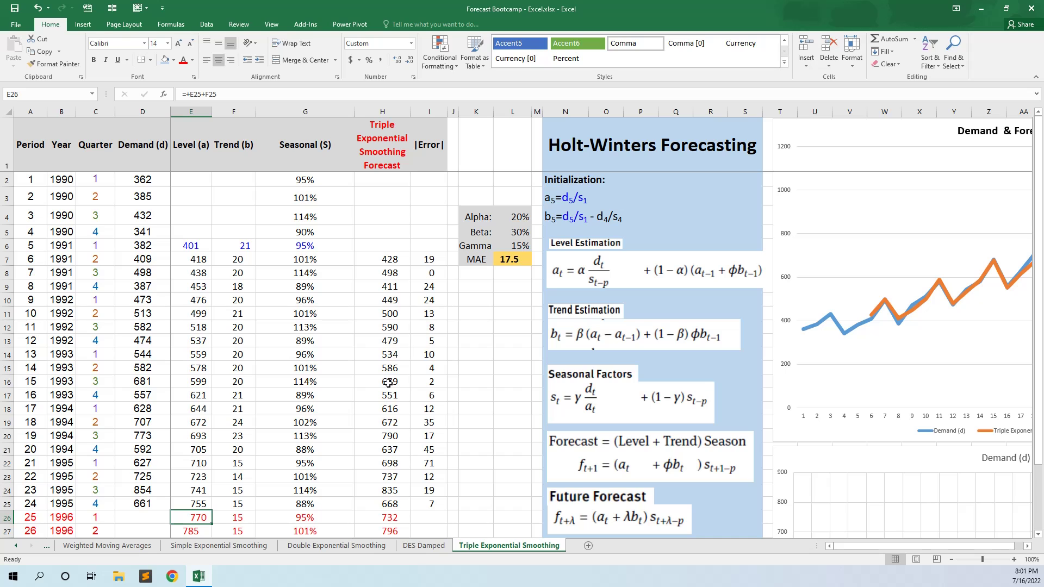
scroll(388, 382, down, 6)
scroll(387, 382, up, 6)
click(580, 142)
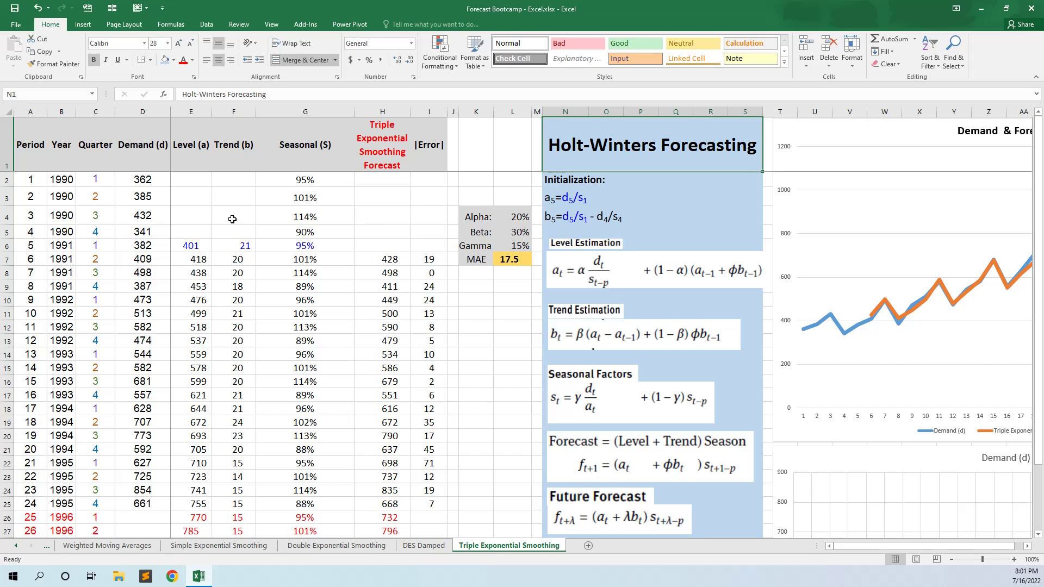
click(337, 547)
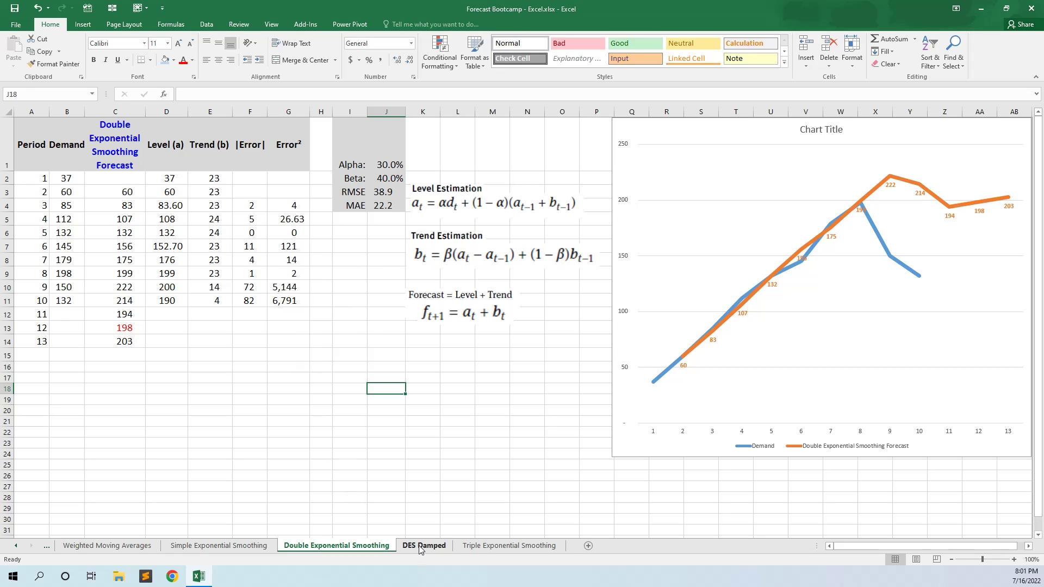
click(490, 546)
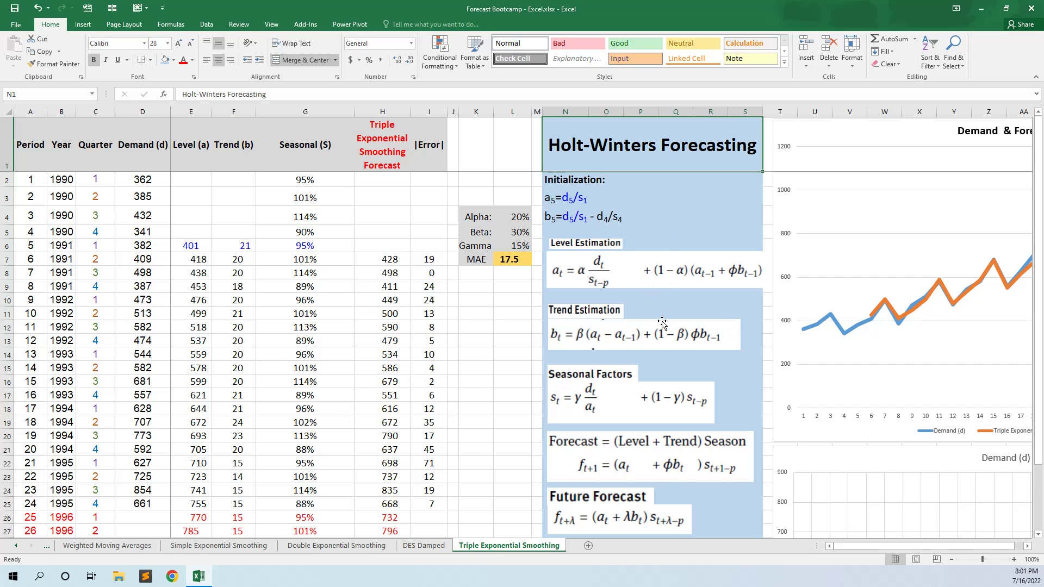
Step: Check G18's seasonal formula and the 17.5 MAE in L7, then select Alpha, Beta, Gamma in L4:L6
click(349, 406)
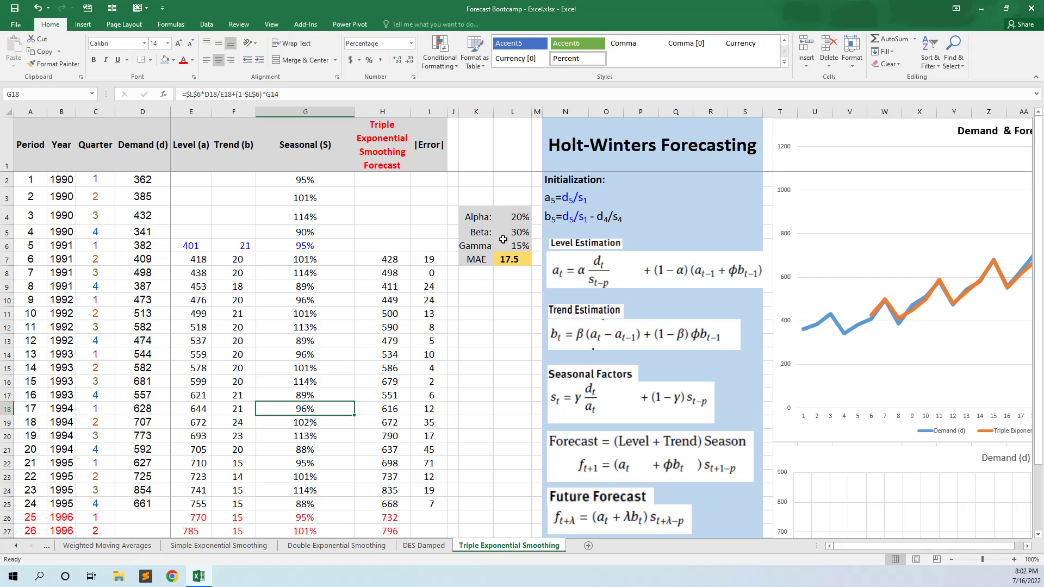
drag(517, 213, 517, 245)
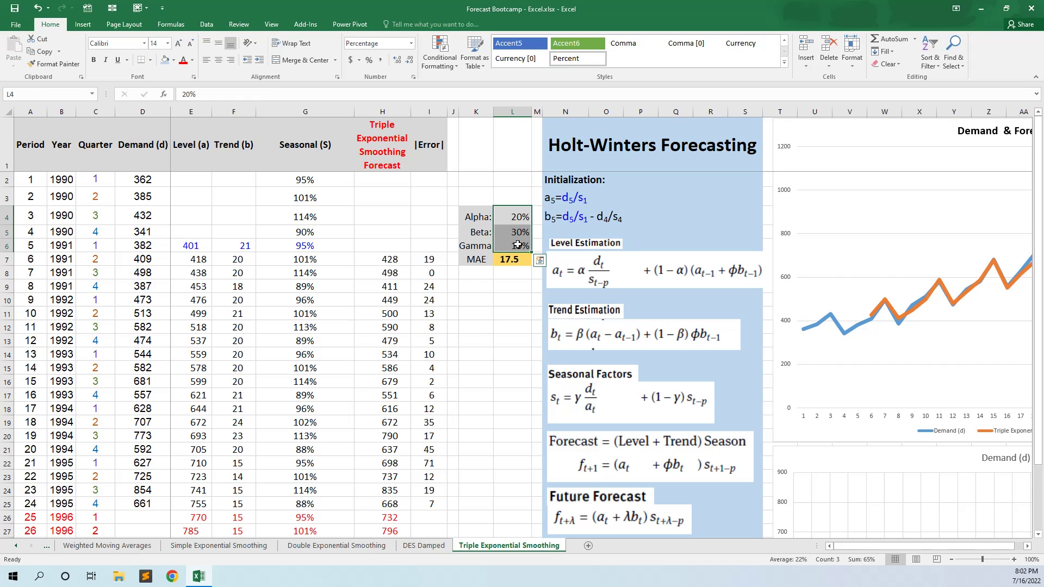
click(506, 259)
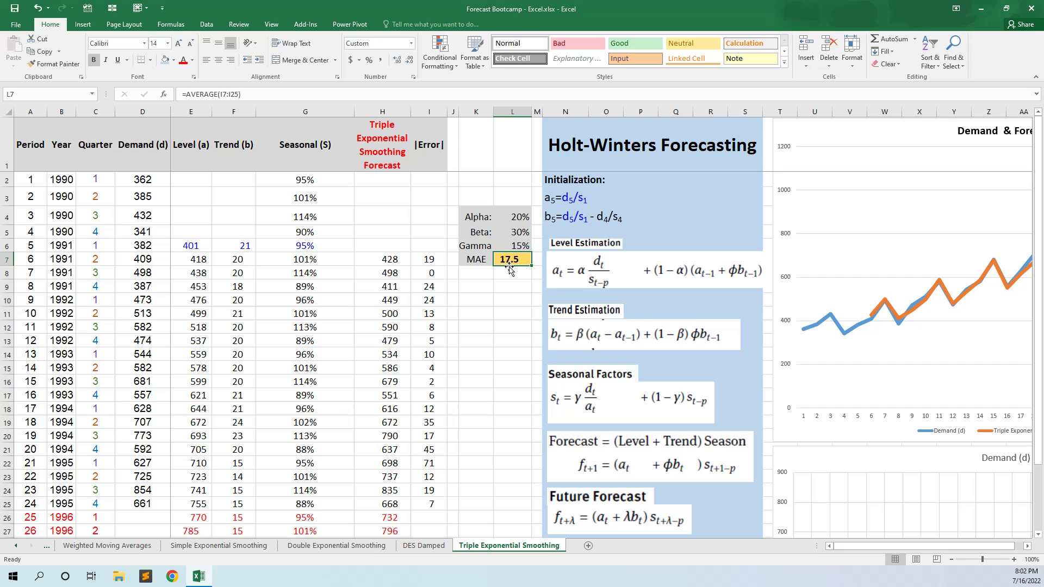
click(479, 259)
click(513, 258)
drag(511, 217, 503, 251)
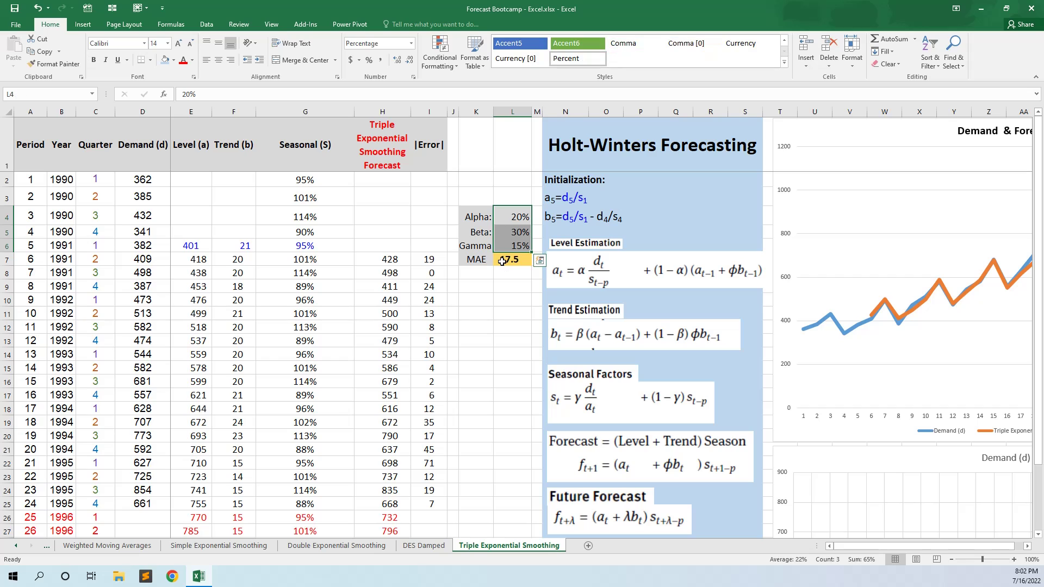
Step: Open Solver from the Data tab and set the objective to the MAE cell $L$7
click(207, 25)
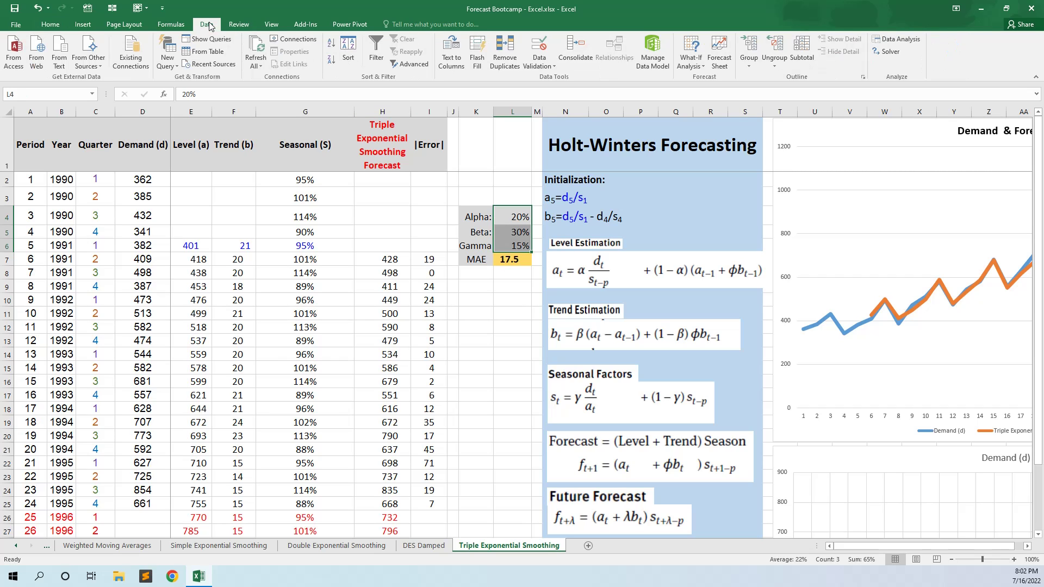
click(898, 51)
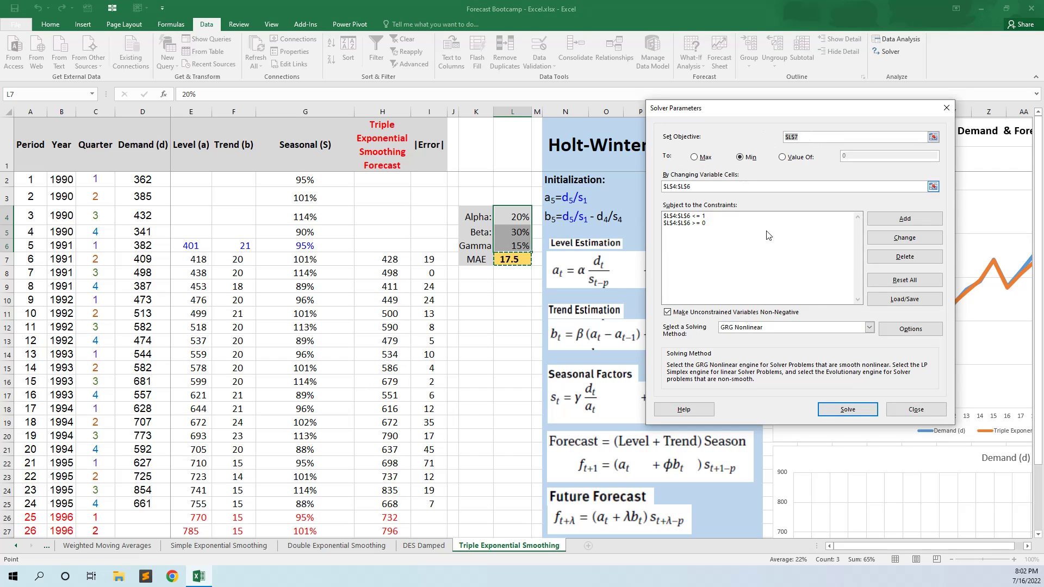
click(818, 138)
double_click(822, 137)
key(Delete)
click(516, 260)
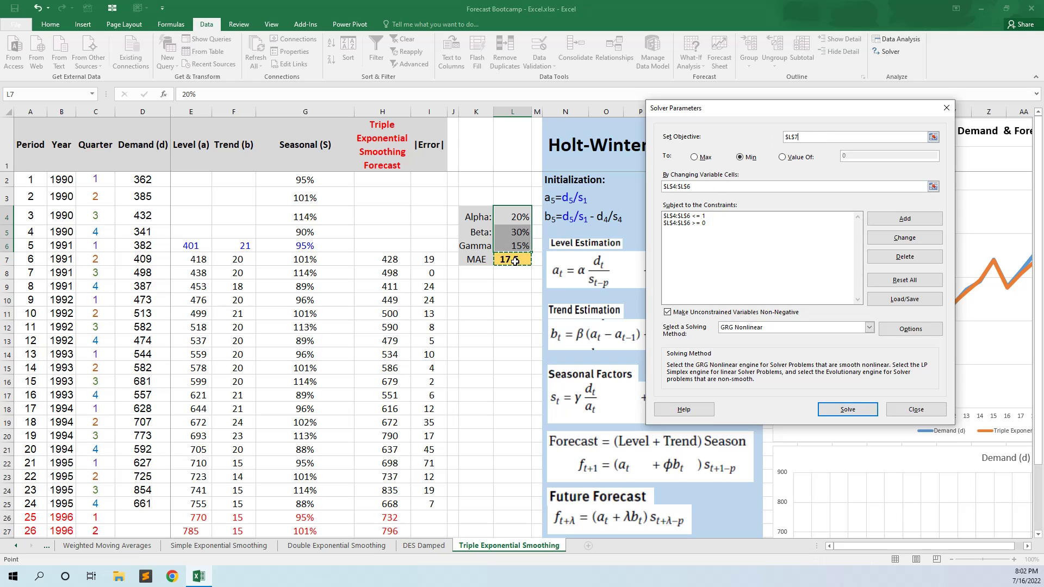
Step: Set L4:L6 as the changing cells, review the at-most-1 constraints, and solve to minimise MAE
click(713, 188)
drag(511, 217, 514, 246)
drag(519, 218, 519, 245)
click(738, 223)
click(739, 217)
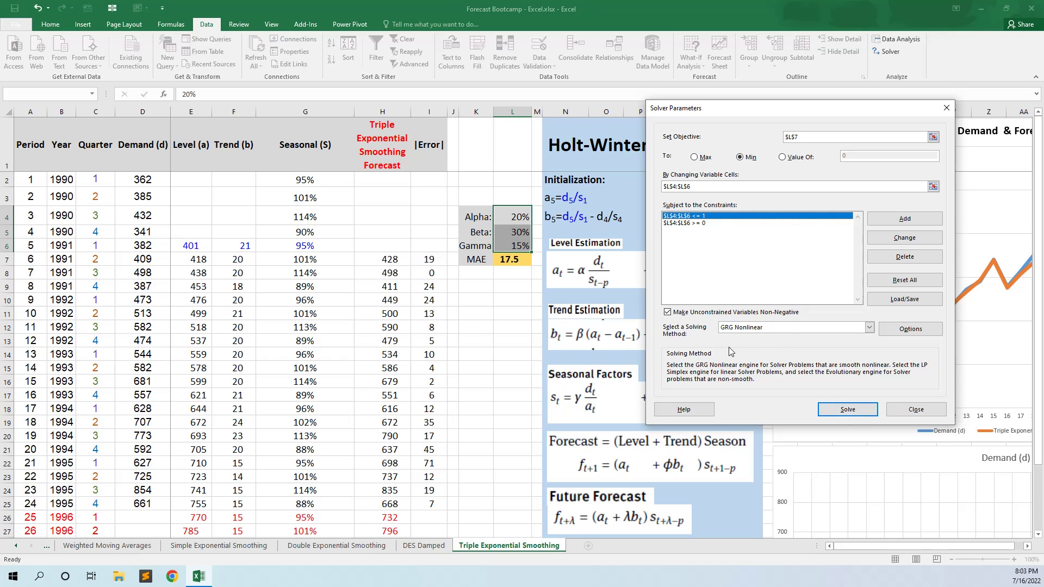
click(847, 410)
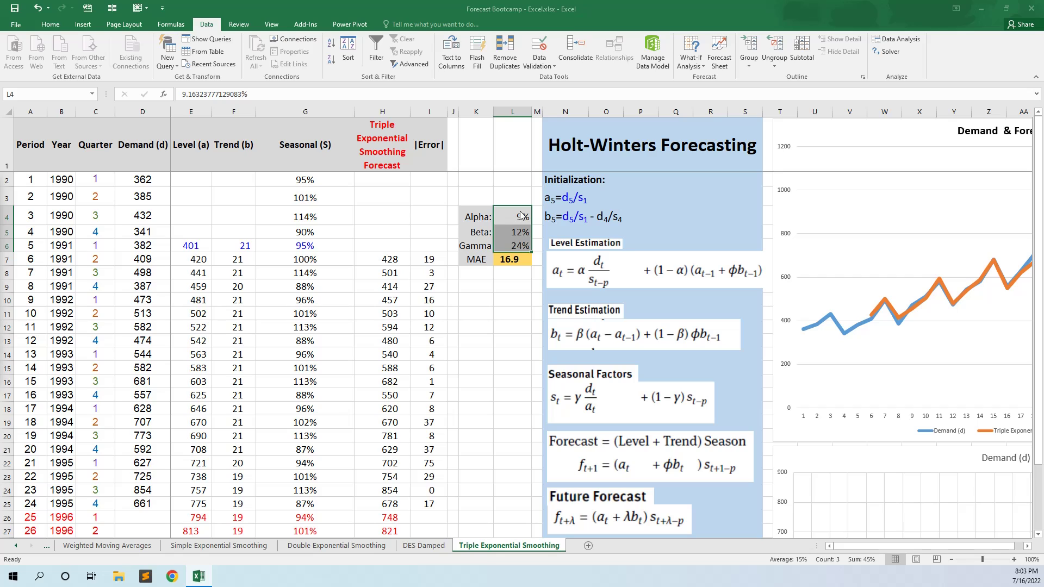
Step: Check L7's MAE result and reopen the Solver Parameters dialog from cell L9
click(518, 262)
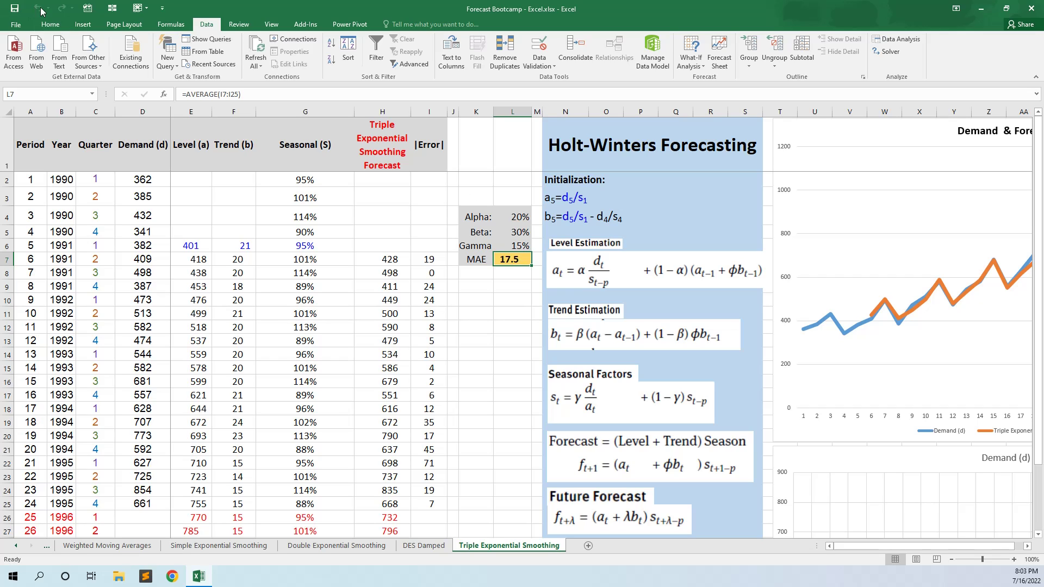
click(512, 286)
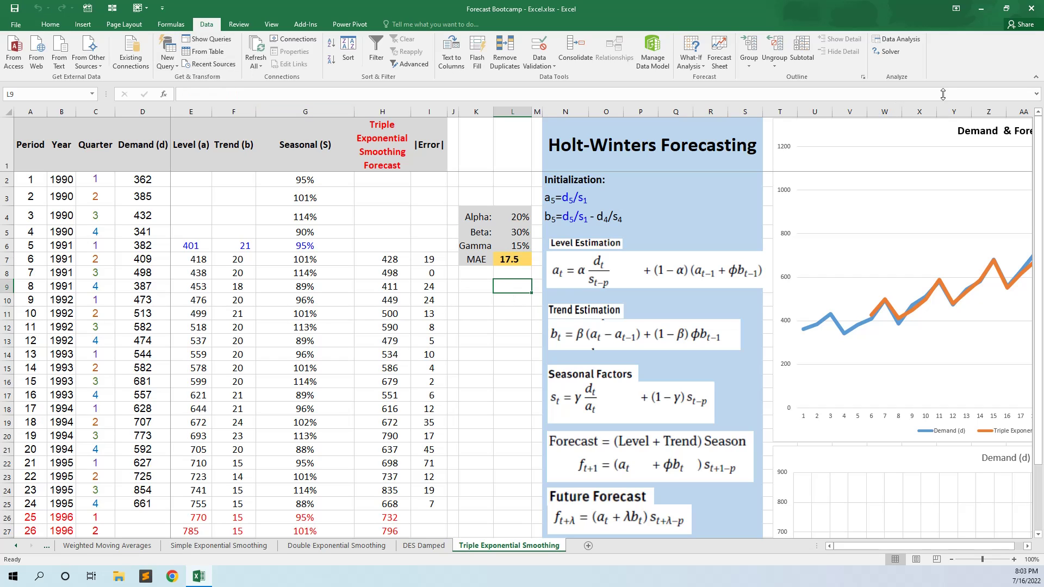
click(887, 51)
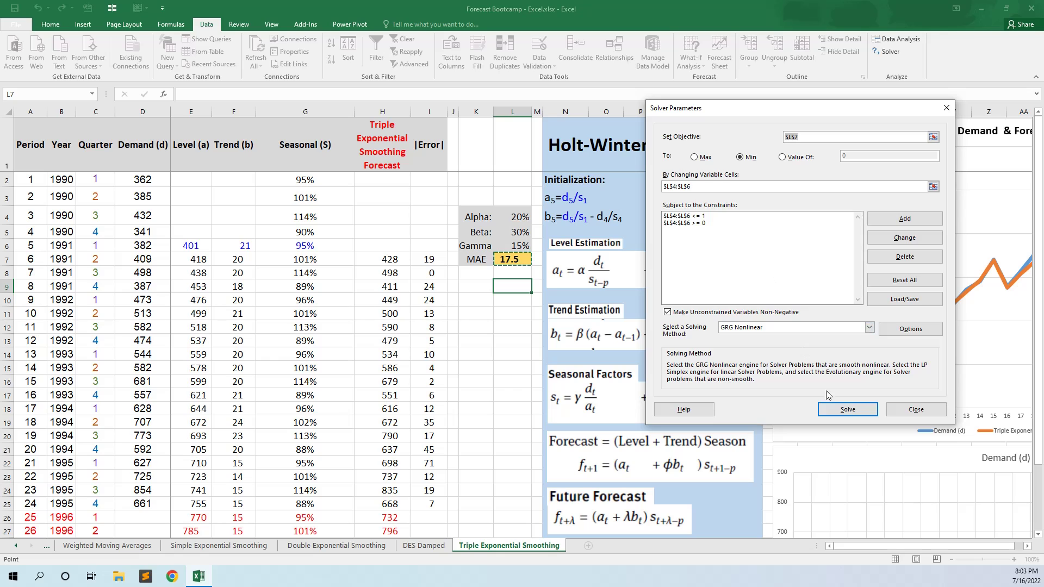
Step: Run Solver, keep its solution, and review MAE 16.9 and Alpha 9%, Beta 12%, Gamma 24%
click(850, 416)
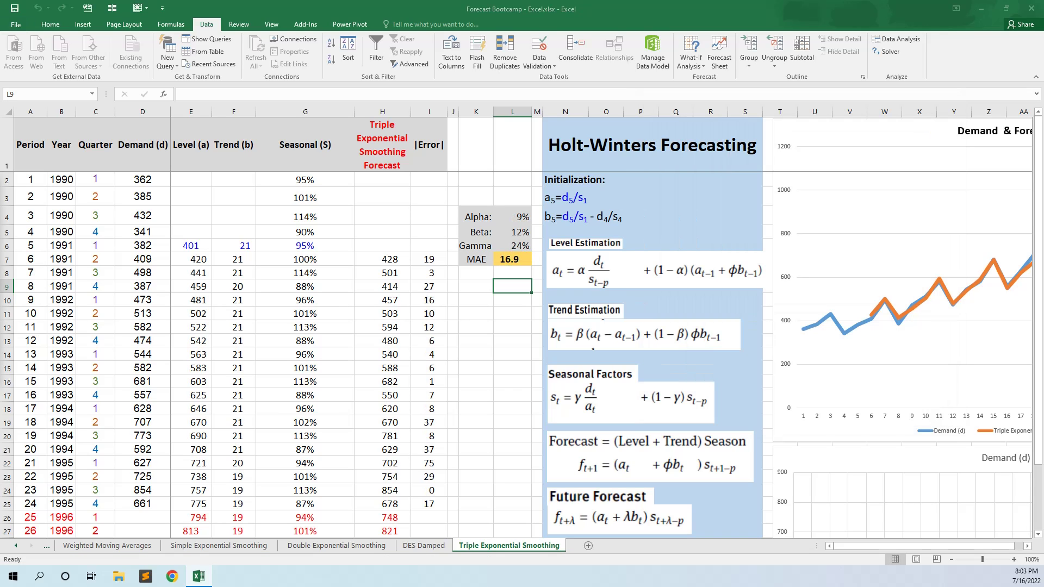
click(511, 302)
click(518, 260)
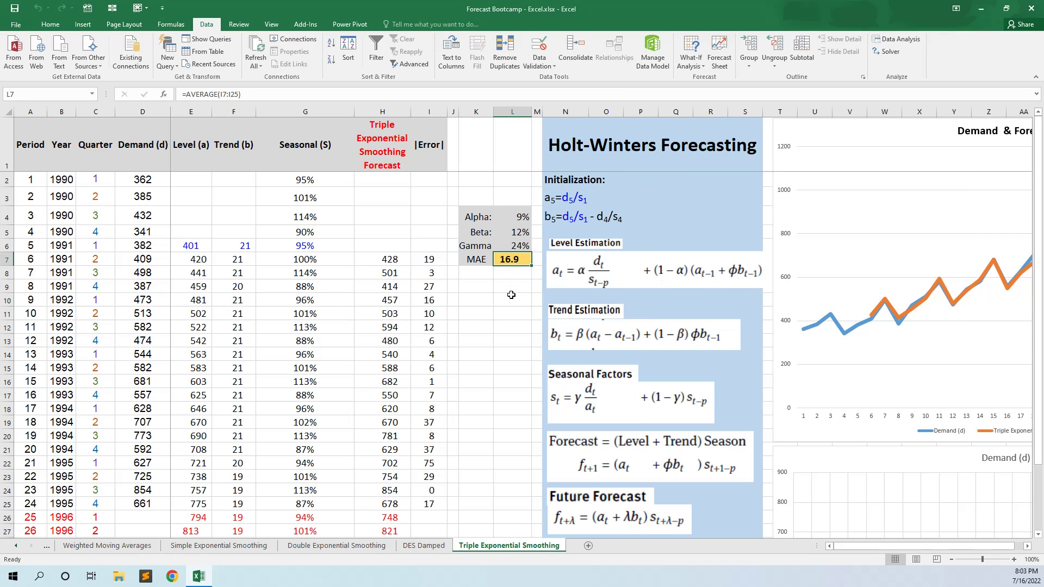
click(474, 261)
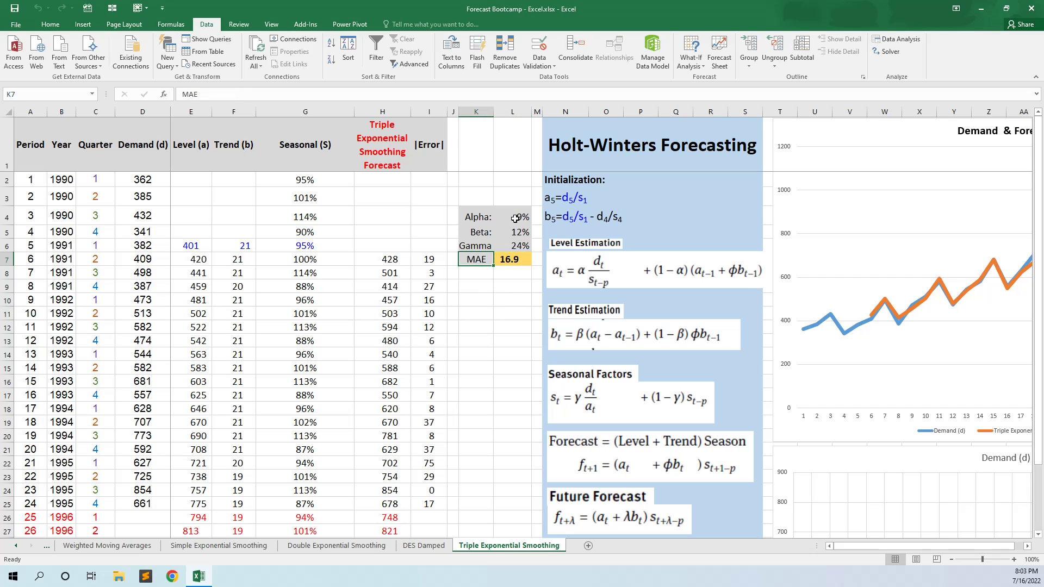
drag(514, 218, 516, 245)
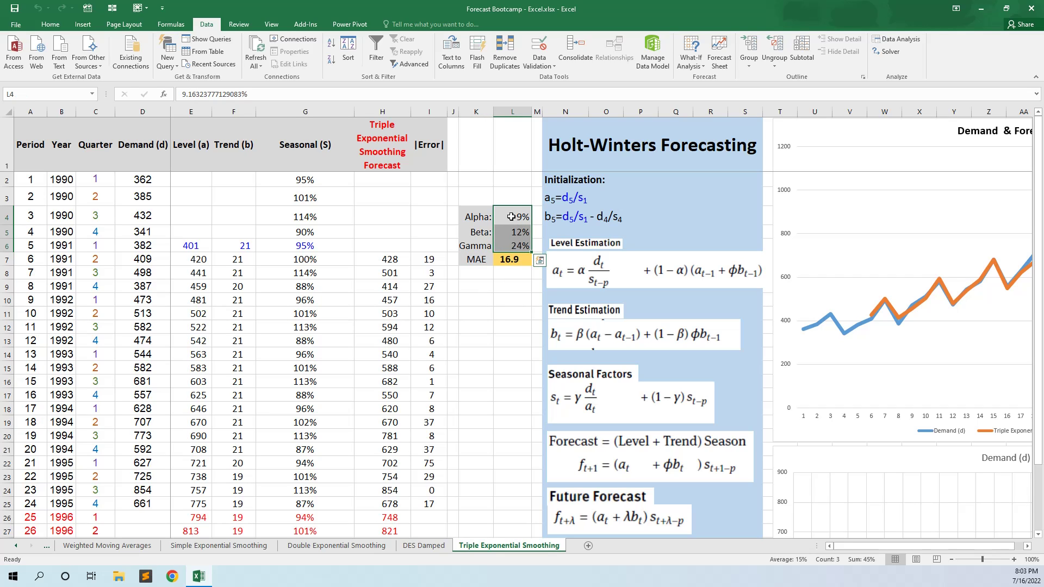